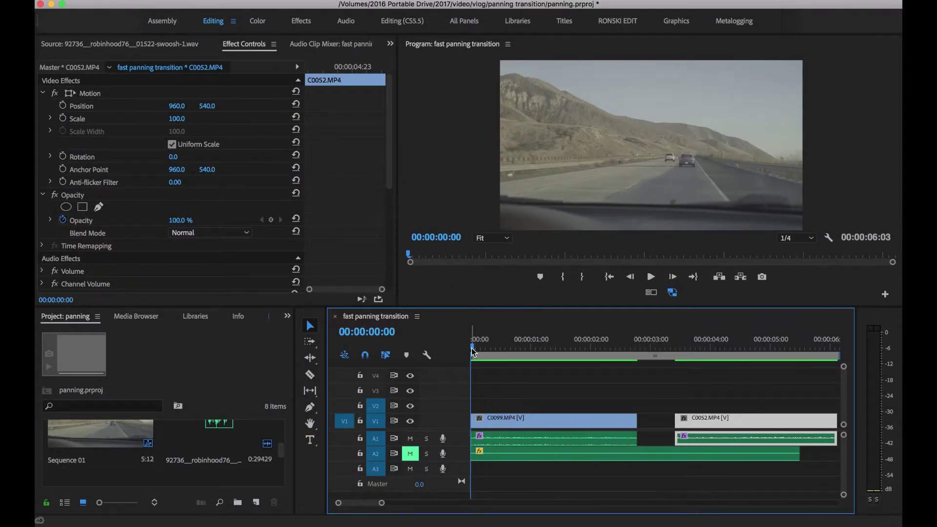
- Play the sequence from the start to review both driving clips
key(space)
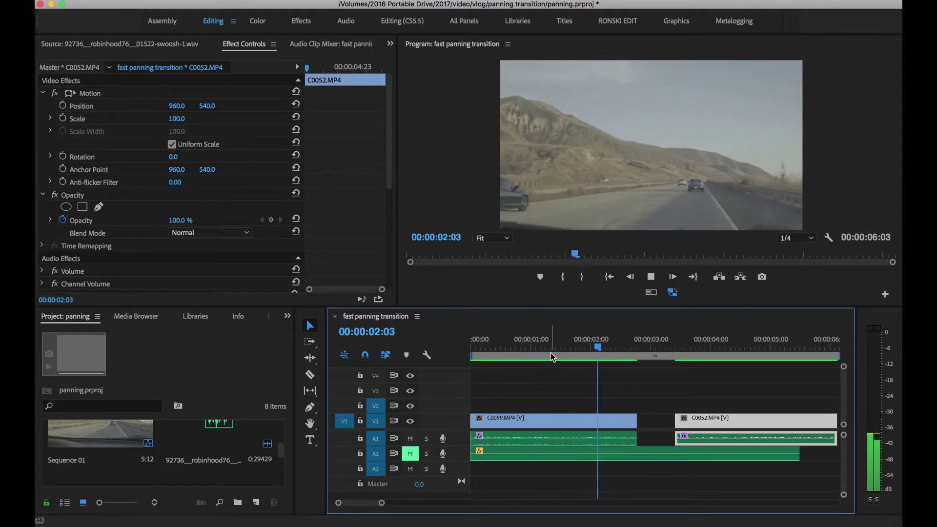
key(space)
key(space)
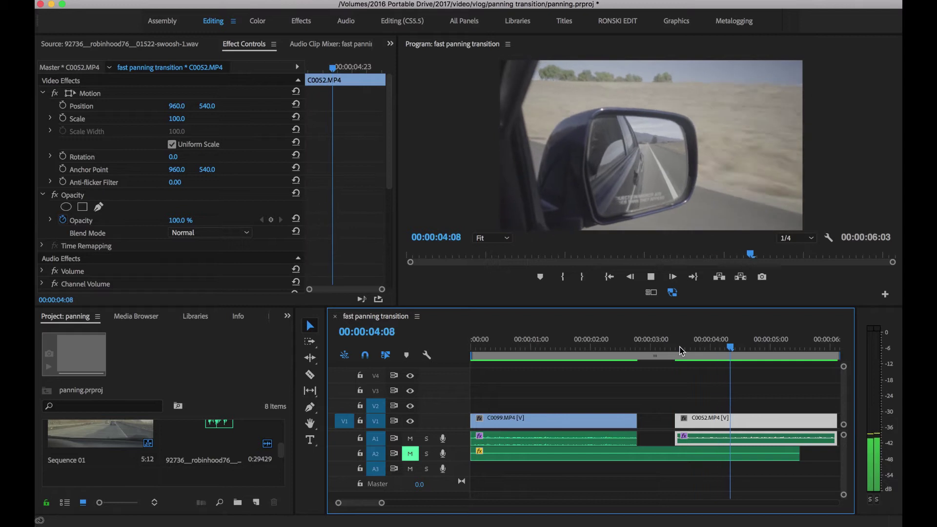
key(space)
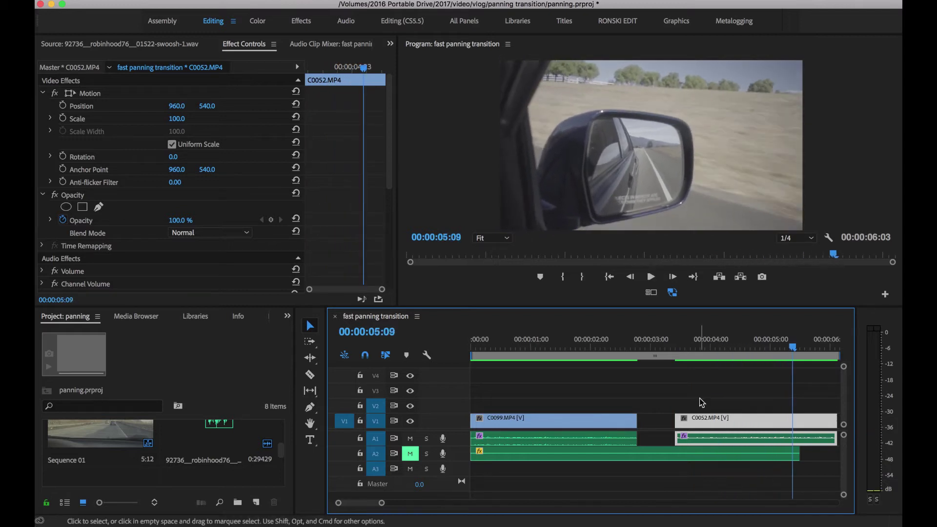
- Close the gap by moving clip C0052.MP4 against the end of C0099.MP4, and play the sequence through the cut
drag(739, 429, 701, 430)
key(Home)
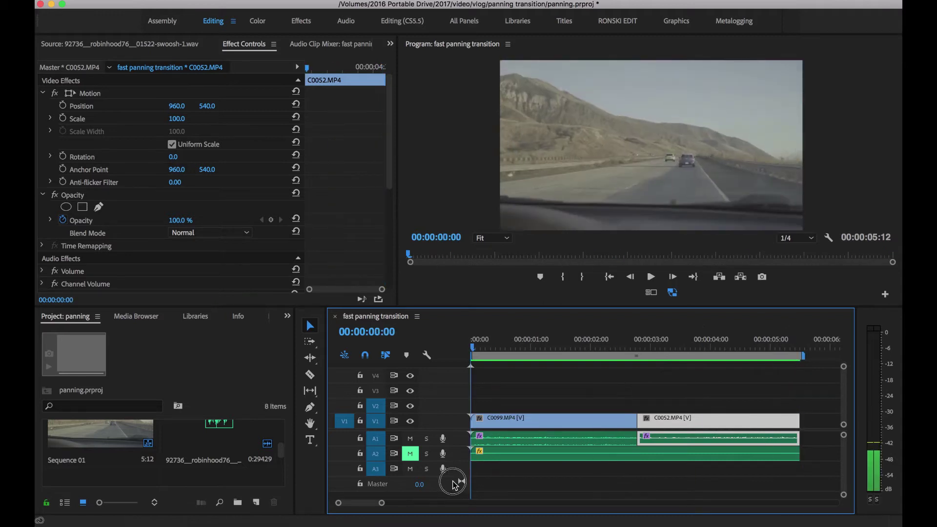
key(space)
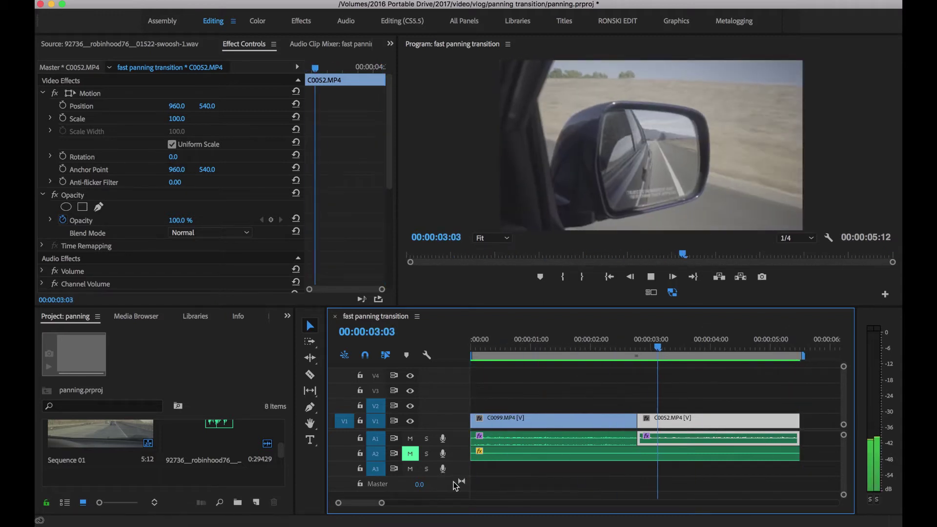
key(space)
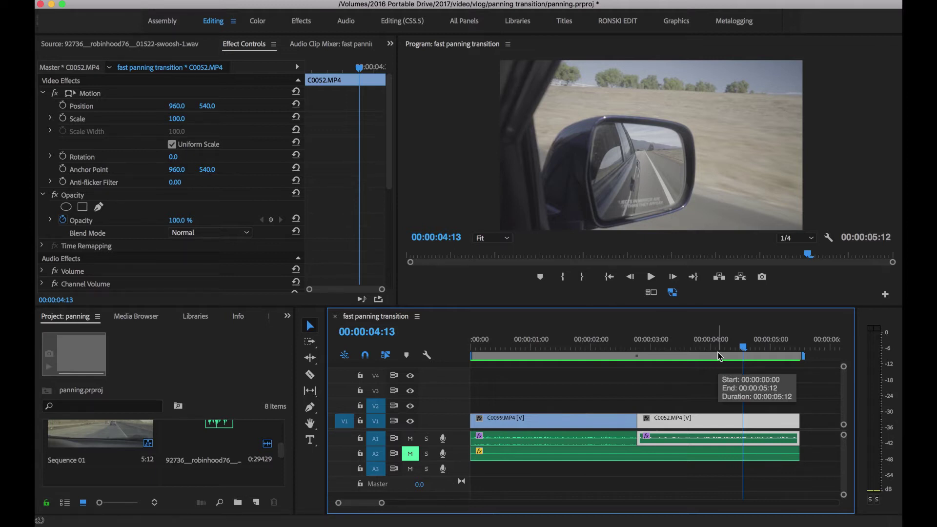
drag(743, 347, 476, 388)
key(space)
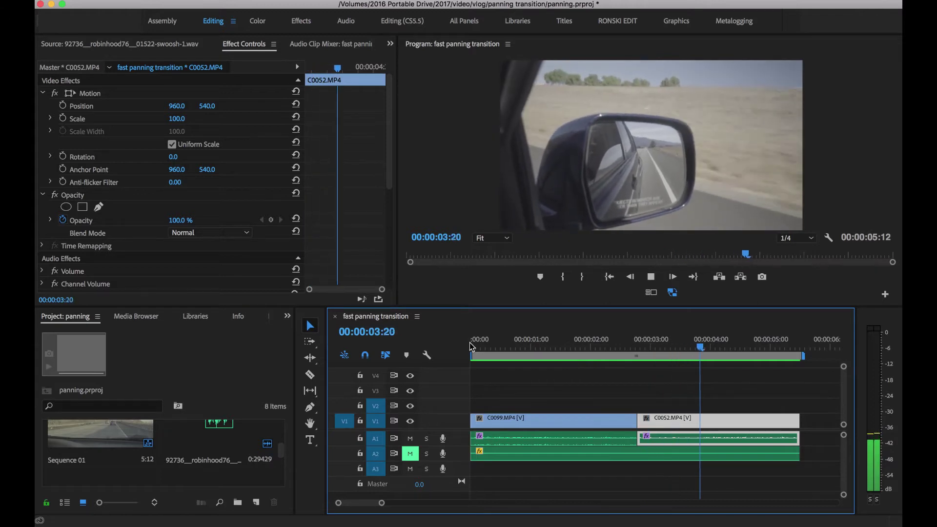
key(space)
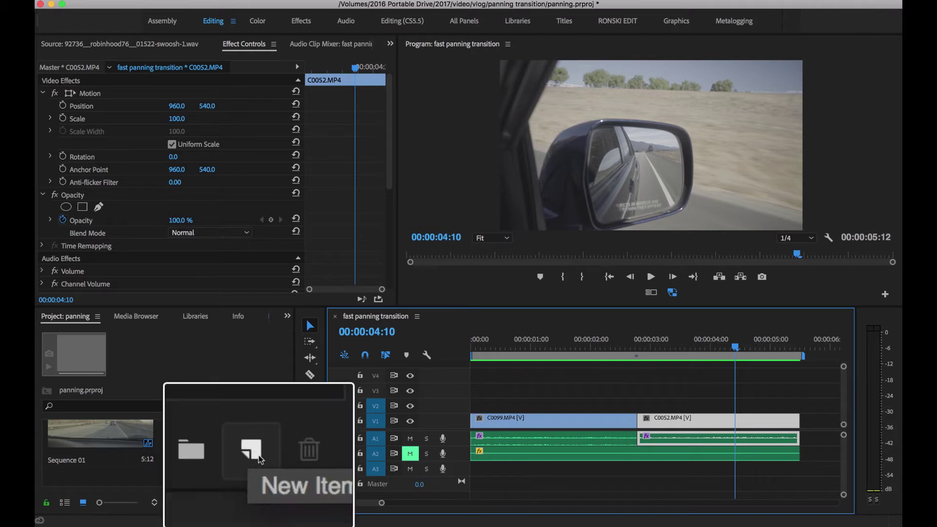
- Create a 1920 x 1080, 23.976 fps adjustment layer and place it on V2 above the cut between the two clips
click(256, 503)
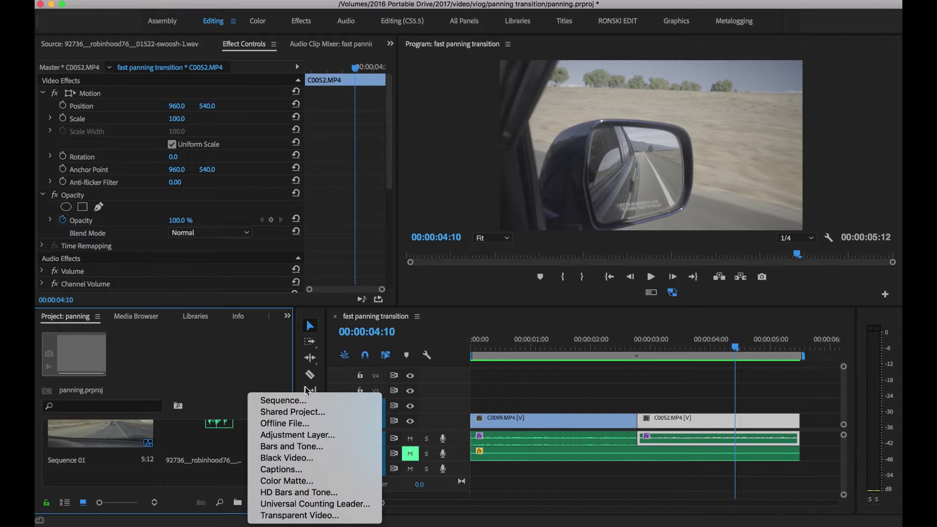
click(304, 434)
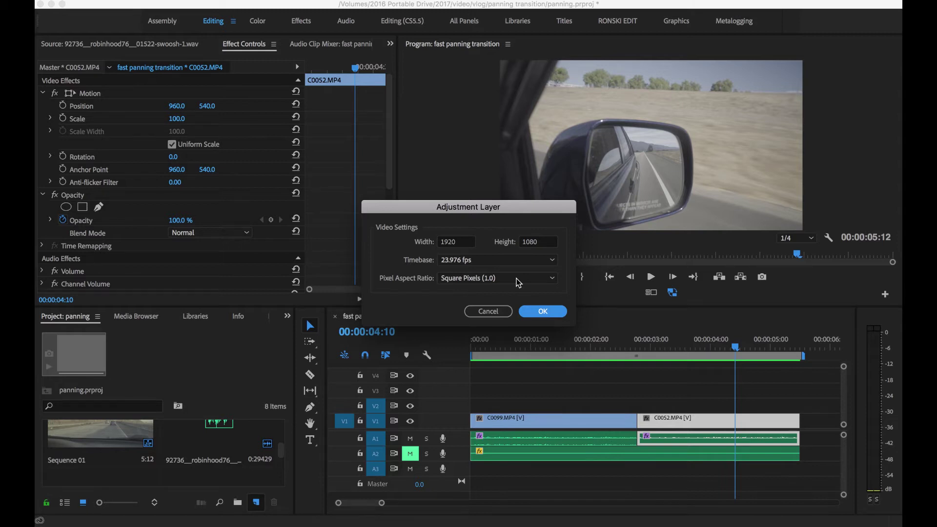
click(542, 311)
mouse_move(97, 522)
drag(101, 436, 606, 405)
- Split the adjustment layer five frames before the cut, at 00:00:02:14, and delete the piece before the split
drag(729, 347, 645, 367)
click(638, 344)
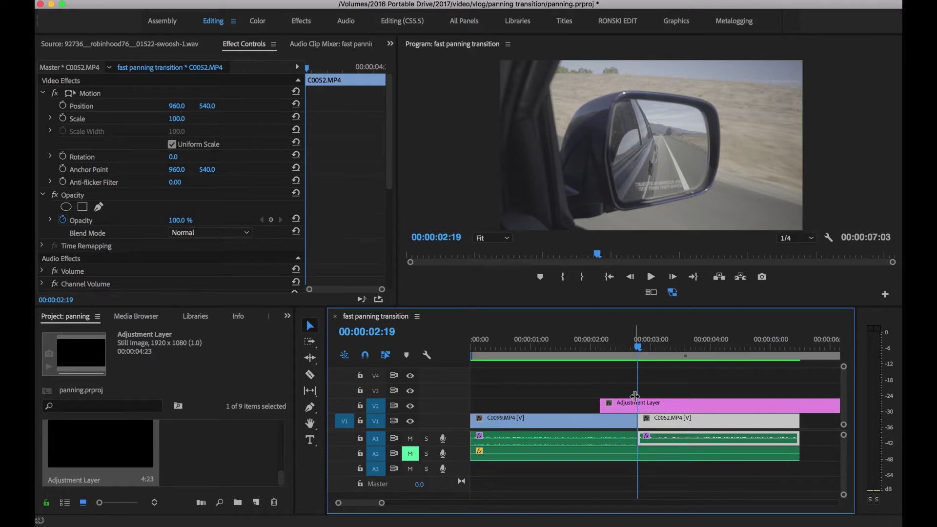
key(Left)
key(Left)
key(Left)
key(Left)
key(Left)
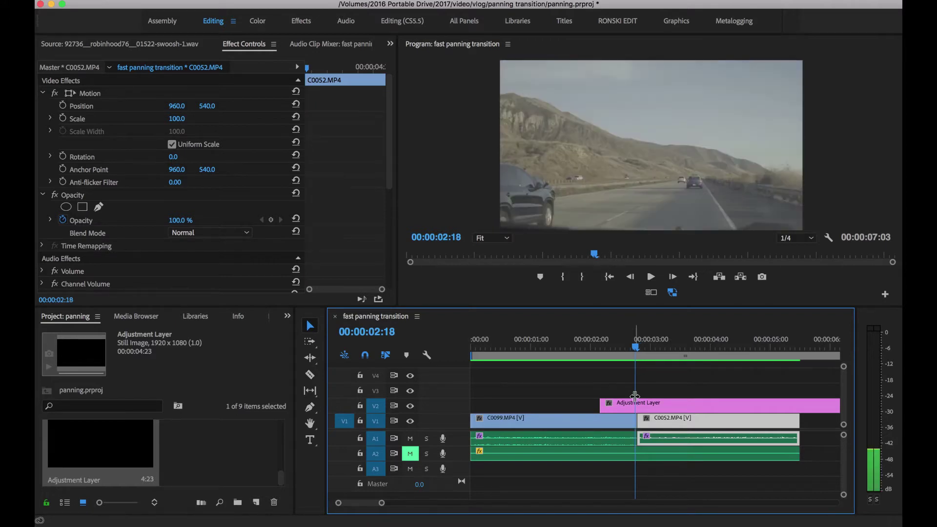
key(c)
click(626, 404)
key(v)
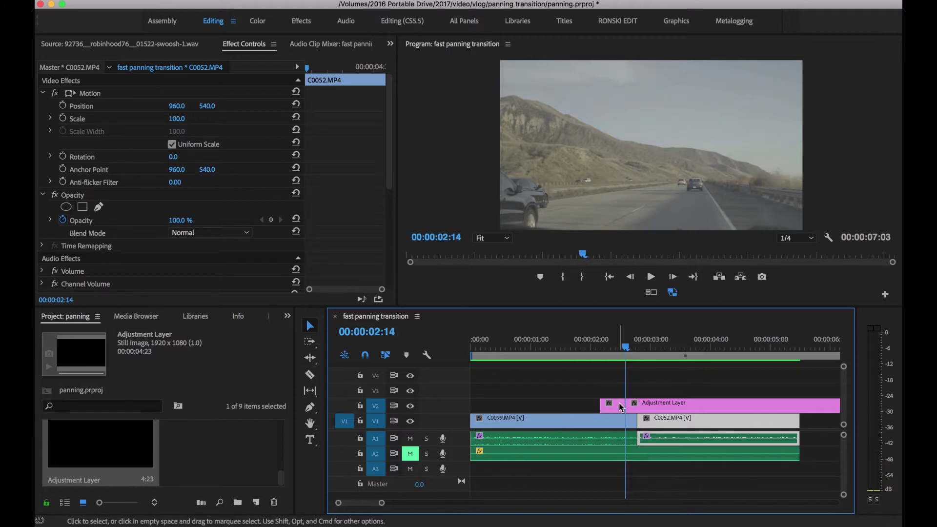
click(616, 408)
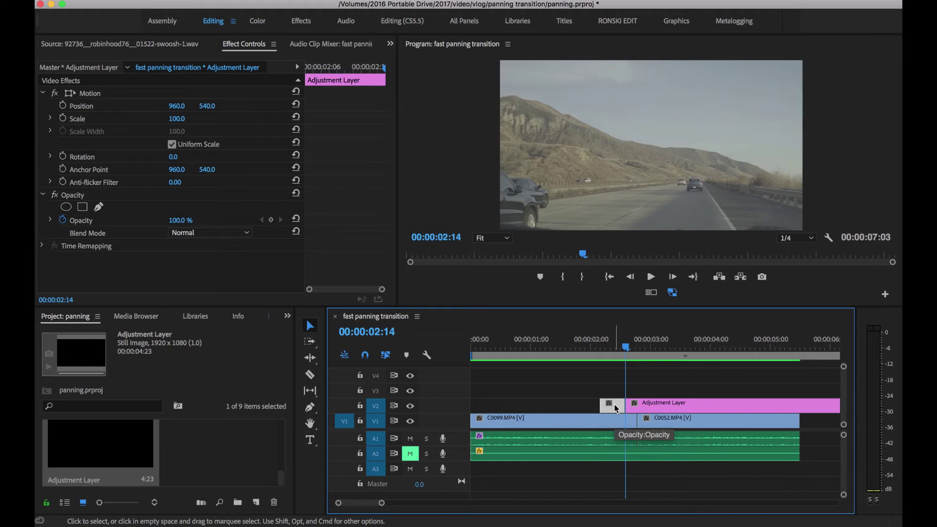
key(Delete)
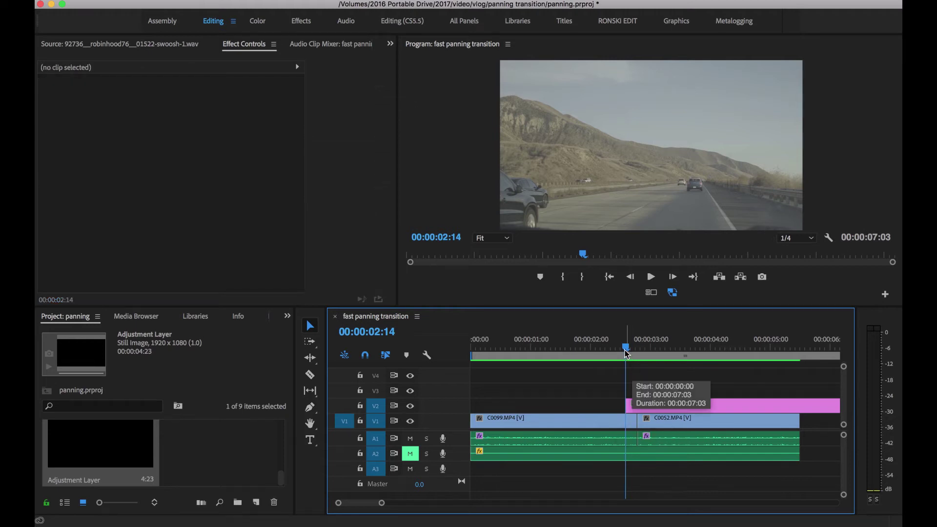
- Split the adjustment layer at 00:00:03:03, after the cut, and delete the long remainder behind the split
click(637, 348)
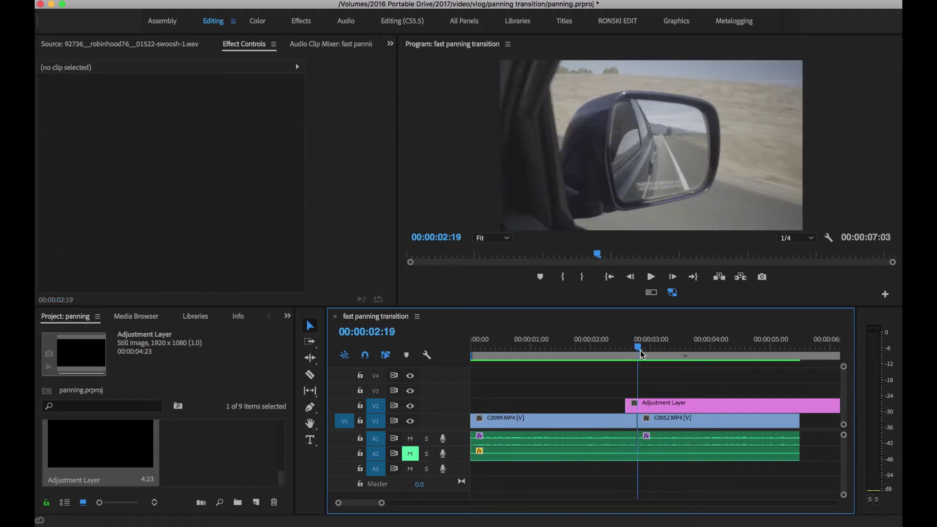
drag(640, 350, 640, 350)
key(Right)
key(Right)
key(Right)
key(Right)
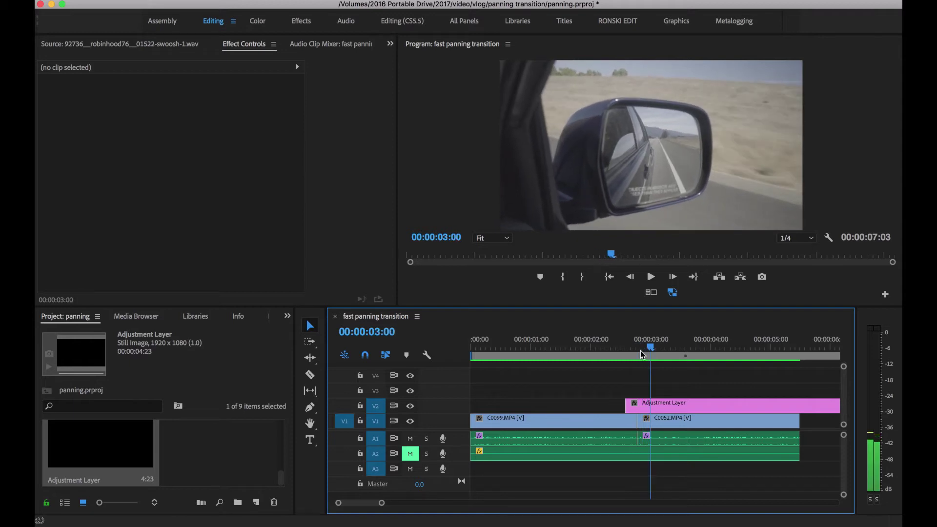
key(Right)
key(Right)
key(Right)
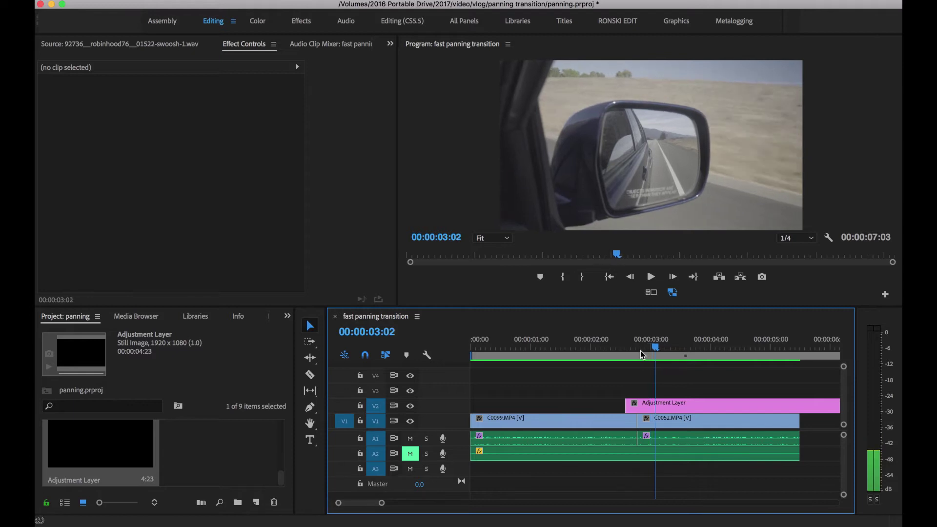
key(c)
click(658, 406)
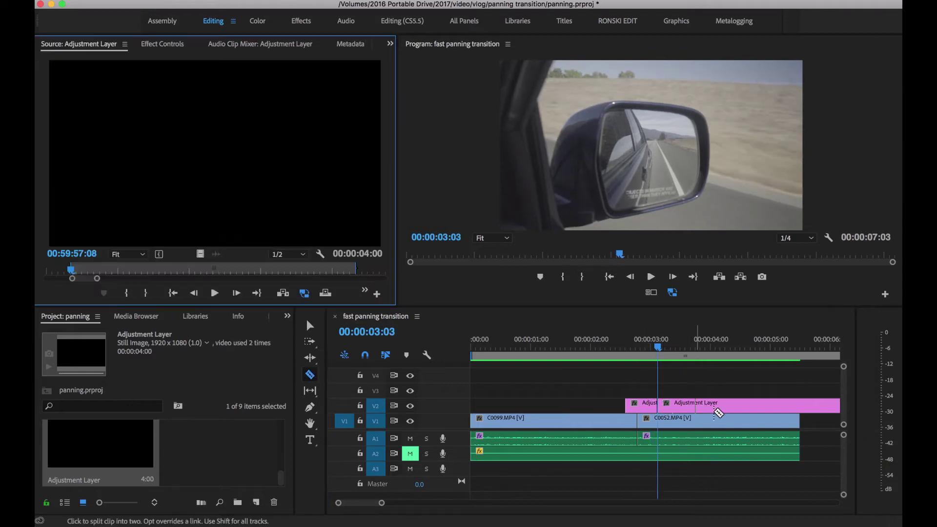
key(v)
click(708, 405)
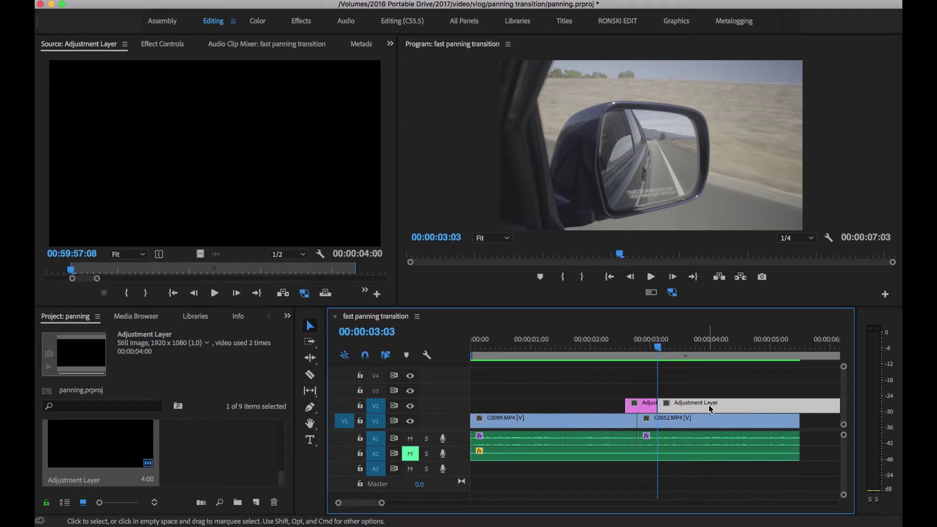
key(Delete)
- Apply the Offset distort effect to the adjustment layer, with the playhead placed on the cut
click(642, 346)
click(644, 406)
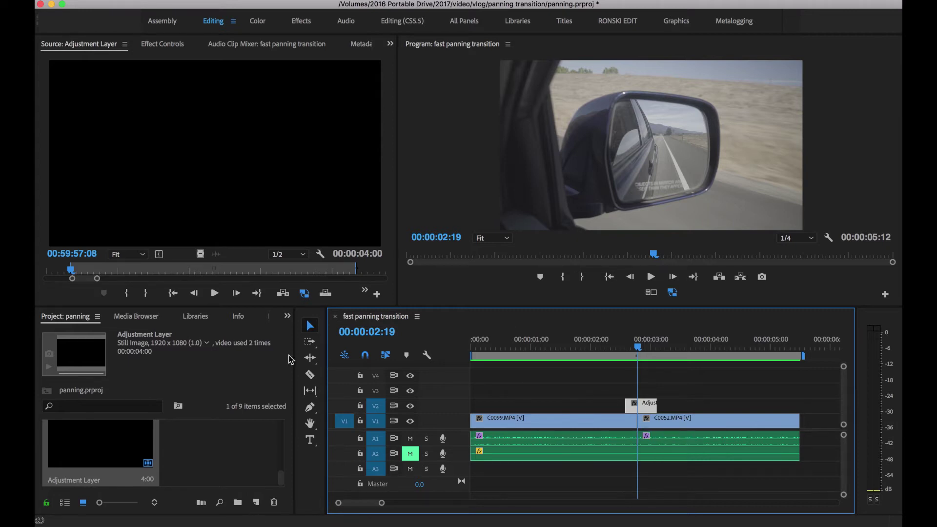
click(288, 316)
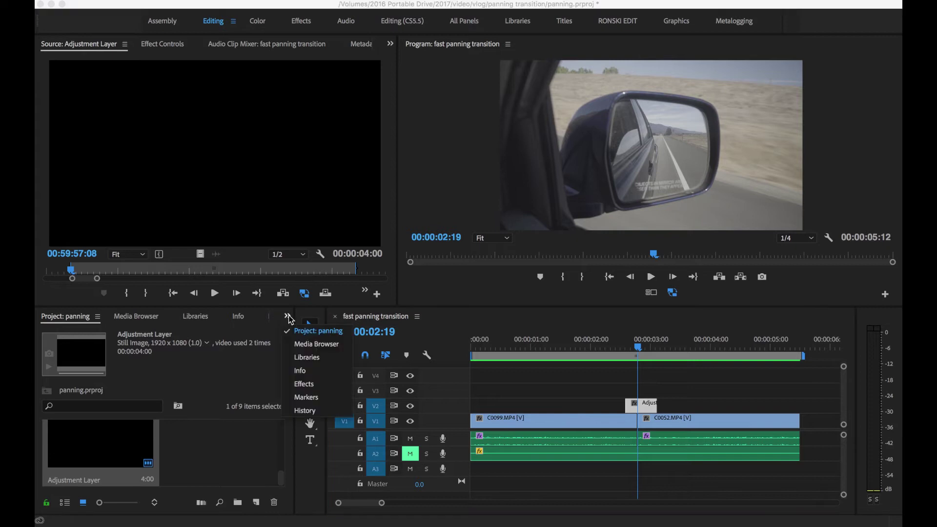
click(327, 386)
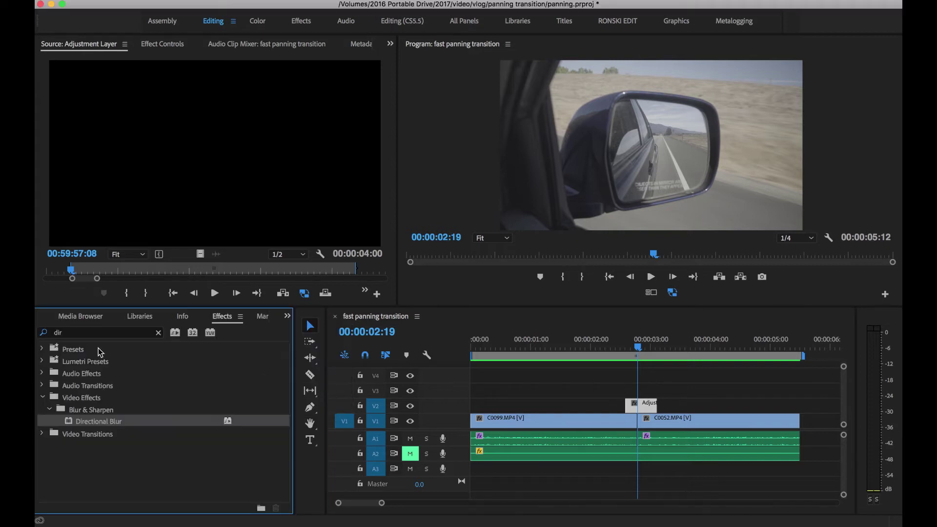
click(158, 332)
click(118, 332)
text(off)
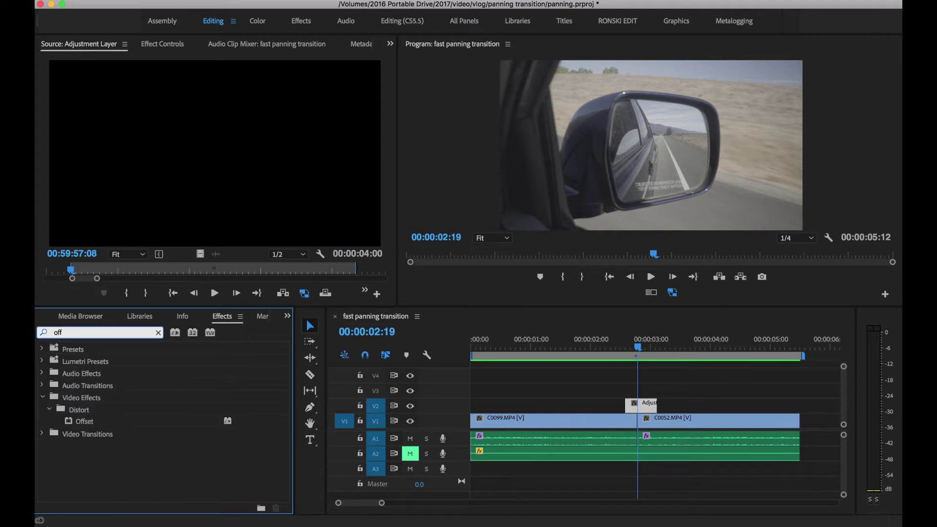
double_click(79, 422)
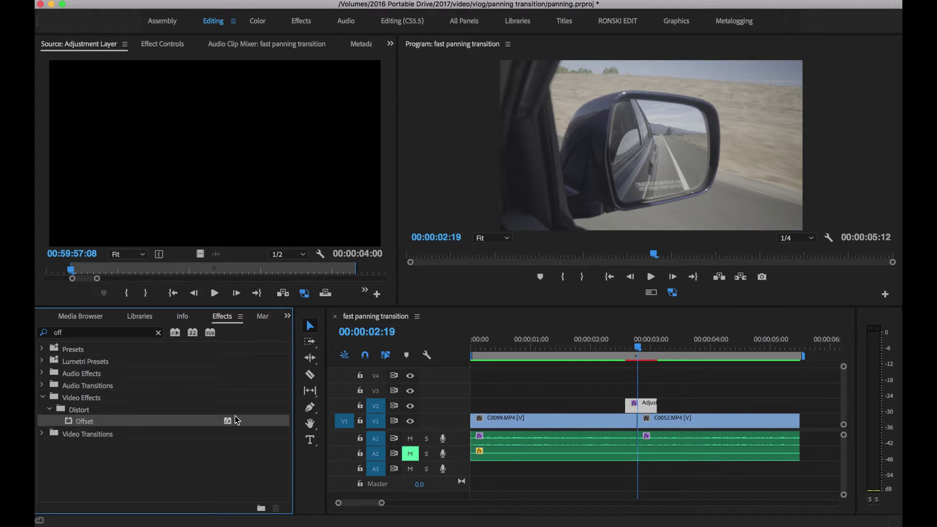
- Set the horizontal Shift Center To value of the Offset effect to -960 and start its keyframing at 00:00:02:19
click(645, 396)
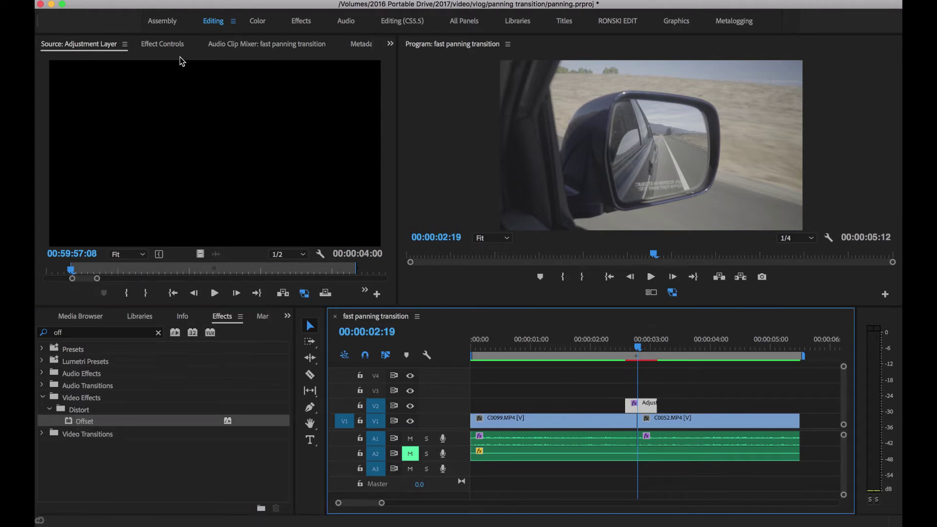
click(164, 47)
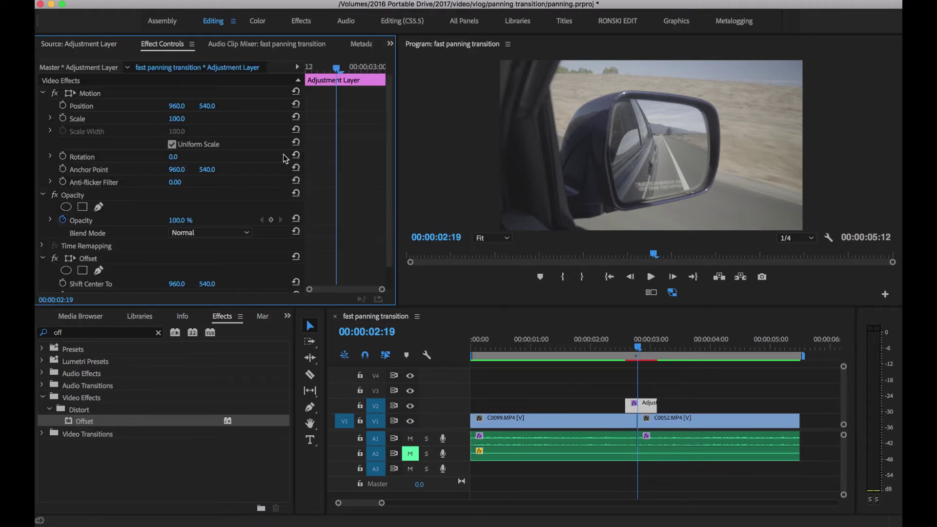
scroll(387, 188, down, 2)
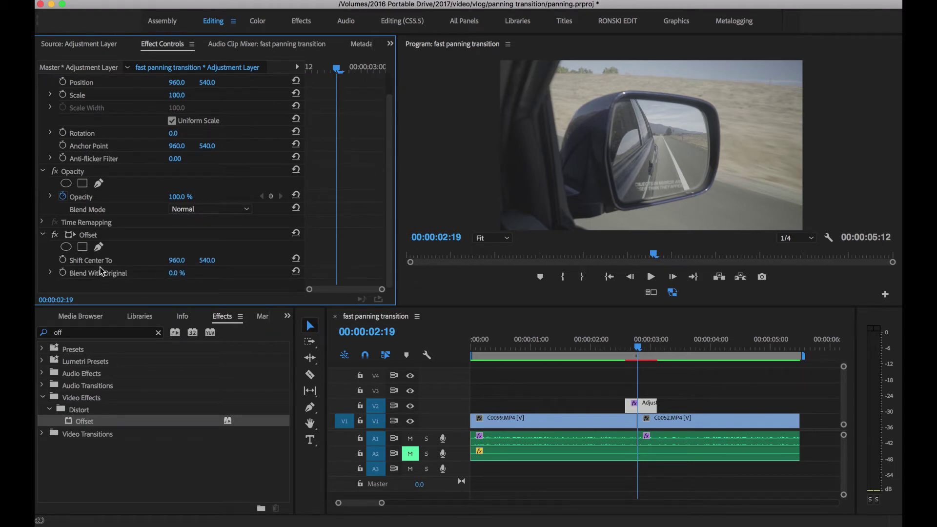
click(175, 261)
click(178, 261)
mouse_move(175, 261)
mouse_down()
mouse_move(210, 261)
mouse_move(25, 260)
mouse_move(182, 262)
mouse_up()
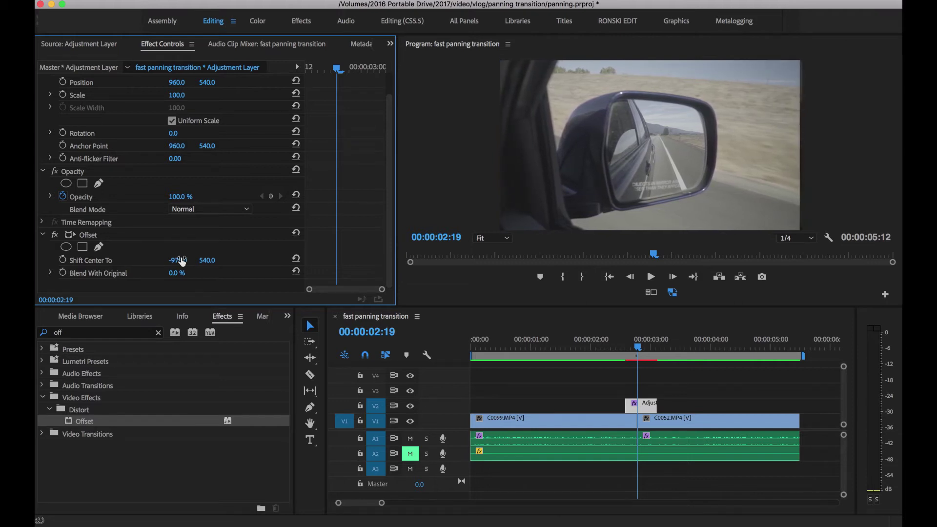
click(180, 260)
key(Up)
key(Up)
key(Up)
key(Up)
key(Up)
key(Up)
key(Up)
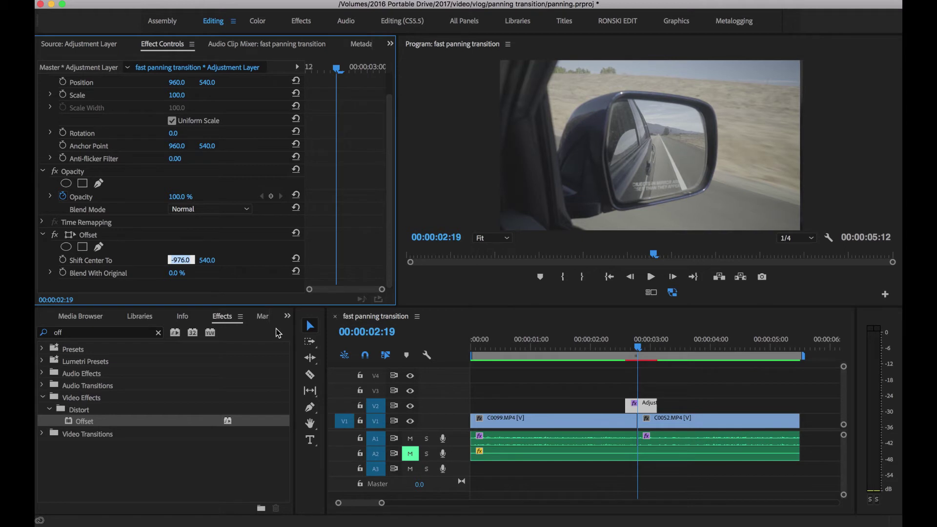
key(Up)
key(Up)
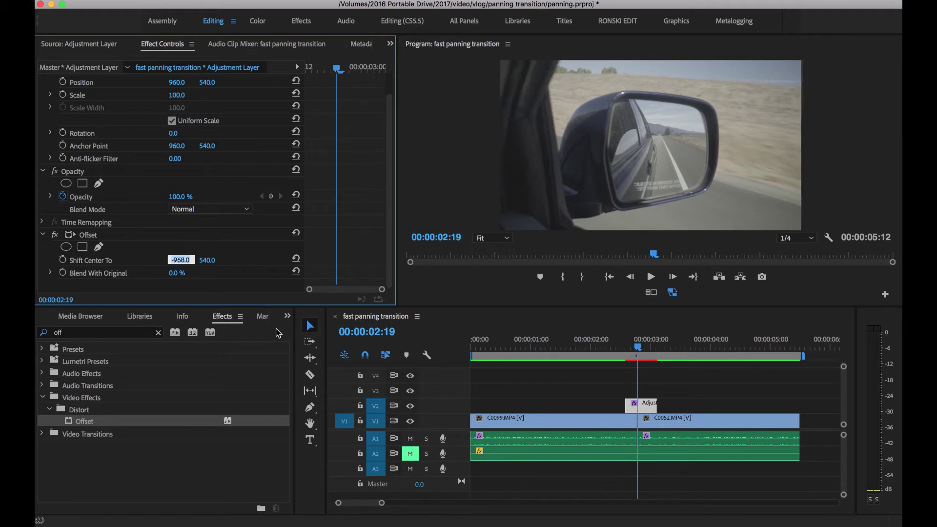
key(Up)
key(Up)
key(Up)
key(Up)
key(Up)
key(Up)
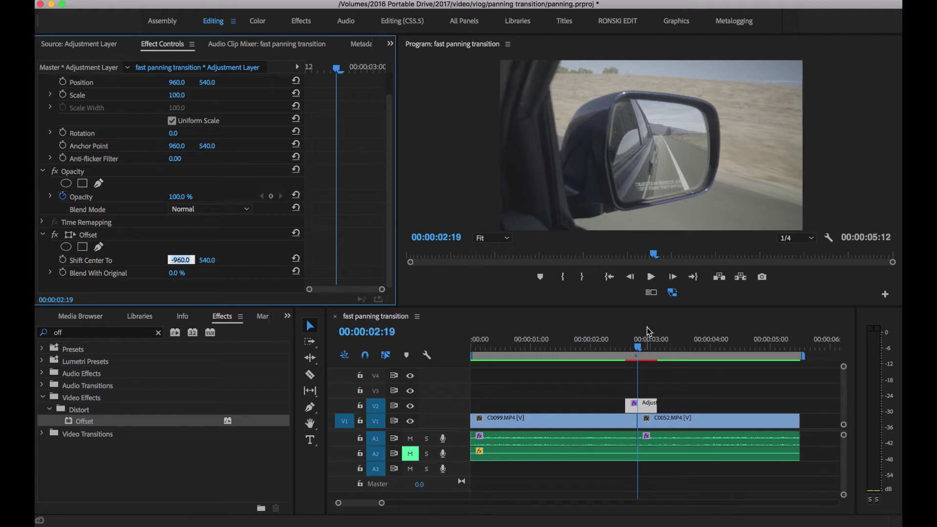
click(64, 260)
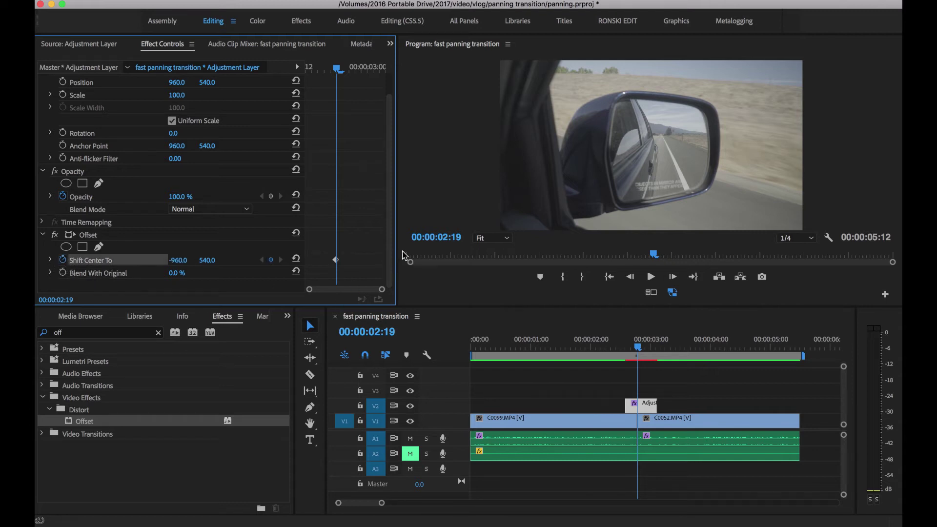
- Save the project and reset the Offset effect's Shift Center To value to 960 at 00:00:02:15, near the adjustment layer's start
click(638, 345)
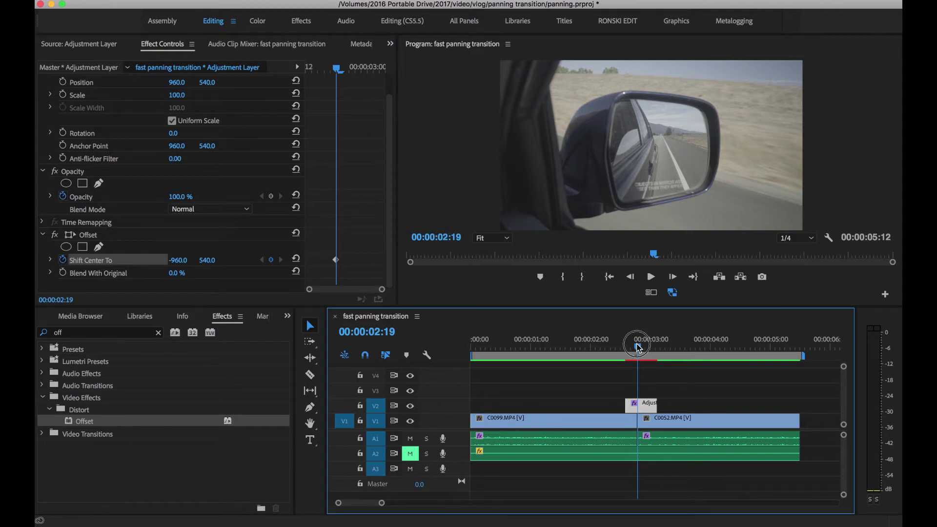
mouse_move(638, 346)
mouse_down()
mouse_move(623, 350)
mouse_move(632, 351)
mouse_up()
key(Left)
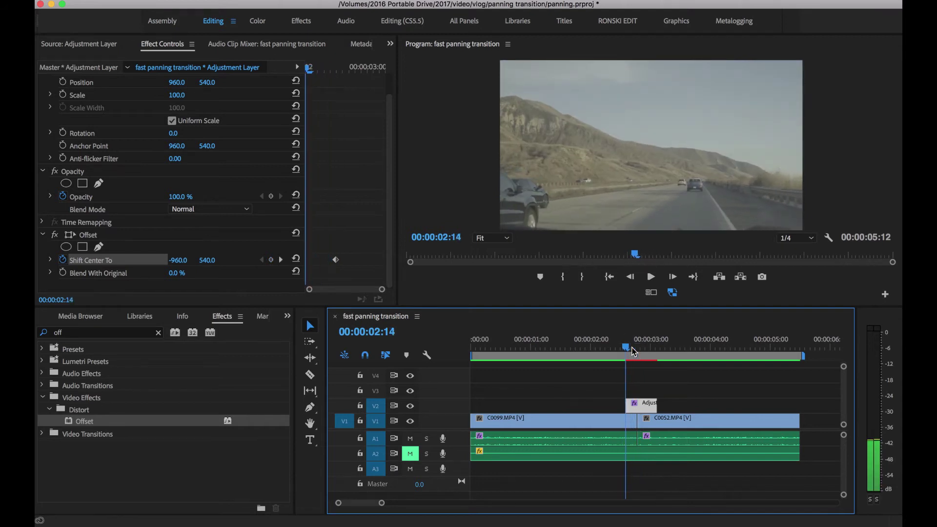
key(Right)
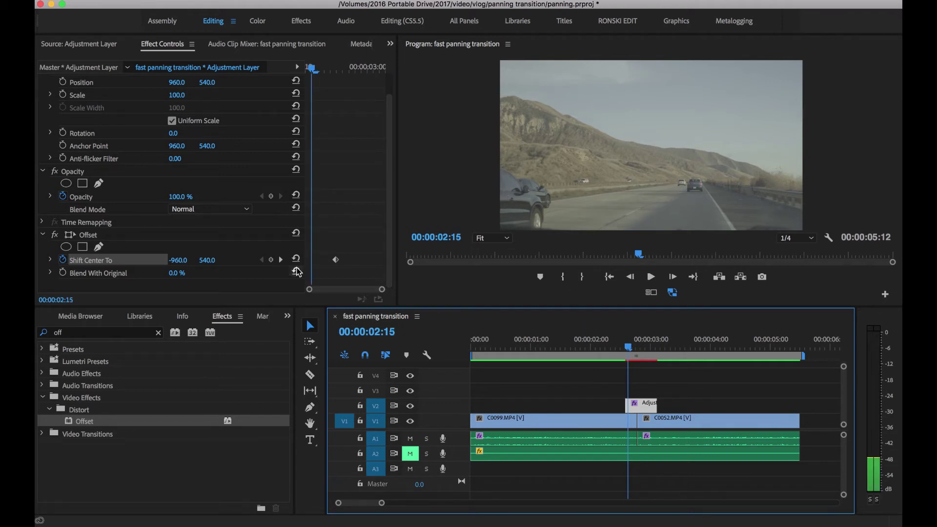
key(super+s)
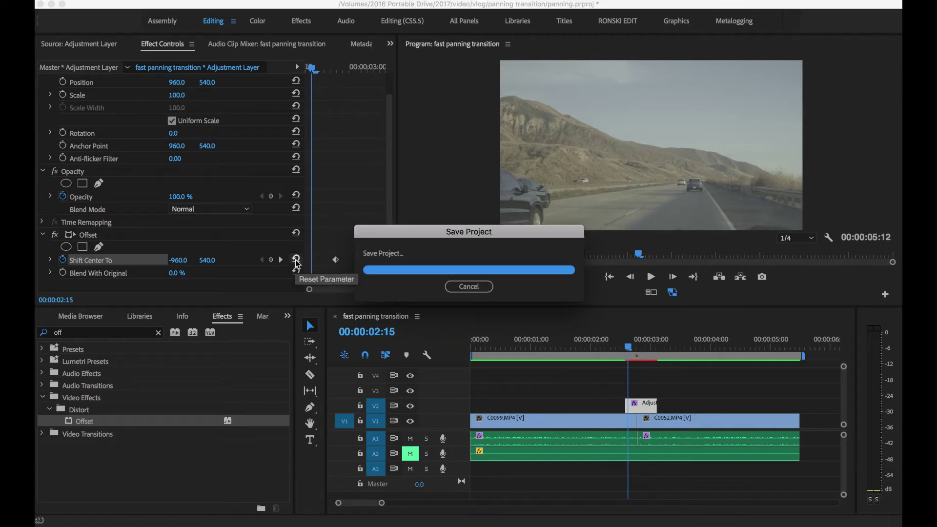
click(296, 260)
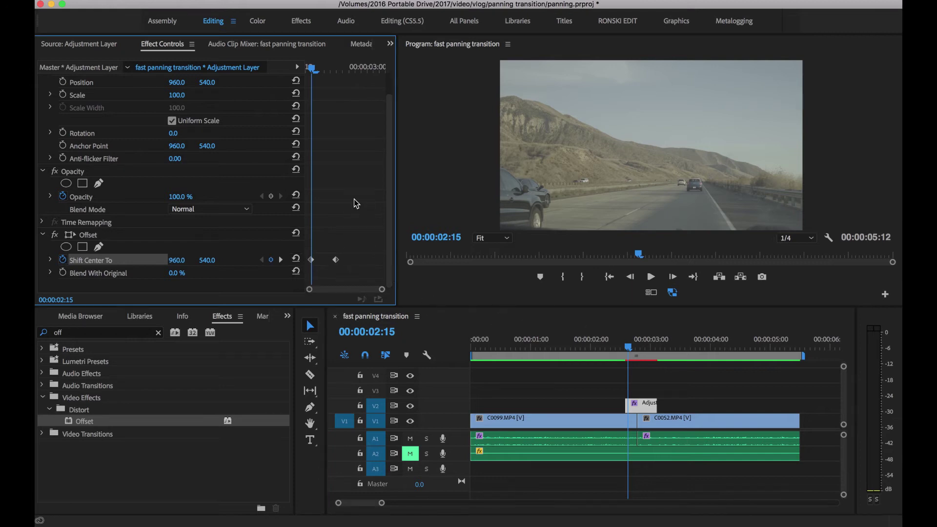
- Move the two Shift Center To keyframes to the very start and the very end of the adjustment layer
click(311, 69)
drag(312, 68, 315, 98)
drag(337, 262, 389, 262)
click(311, 262)
- Play back the sequence around the cut repeatedly to check the Offset panning movement
click(629, 351)
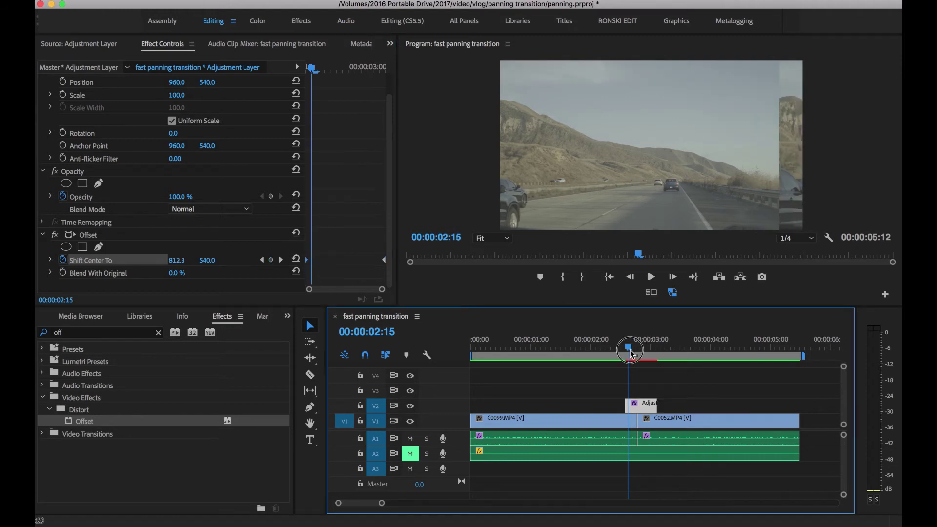
drag(629, 351, 615, 352)
key(space)
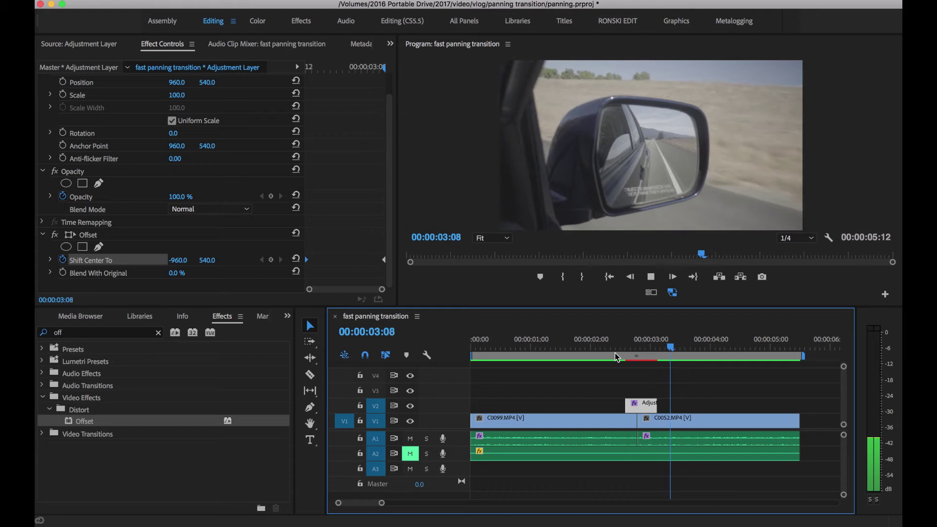
key(space)
click(623, 355)
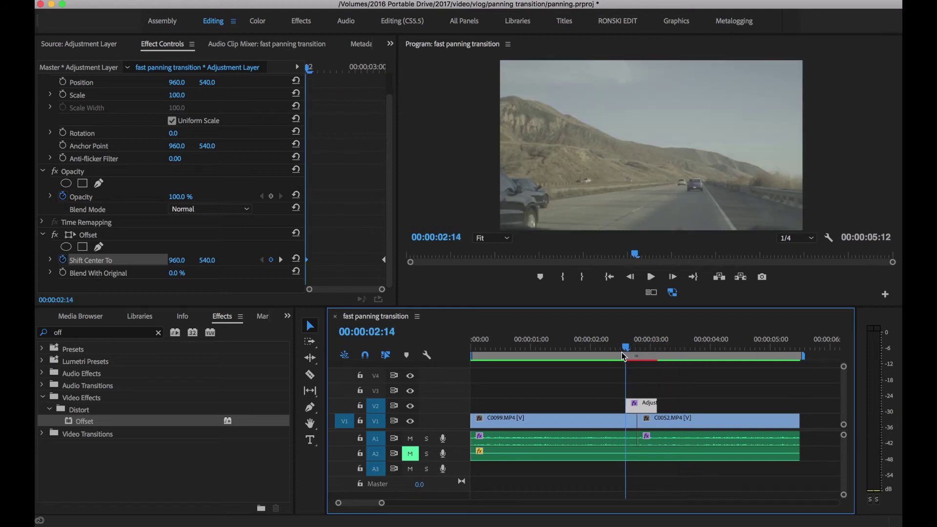
key(space)
key(space)
click(582, 363)
key(space)
key(space)
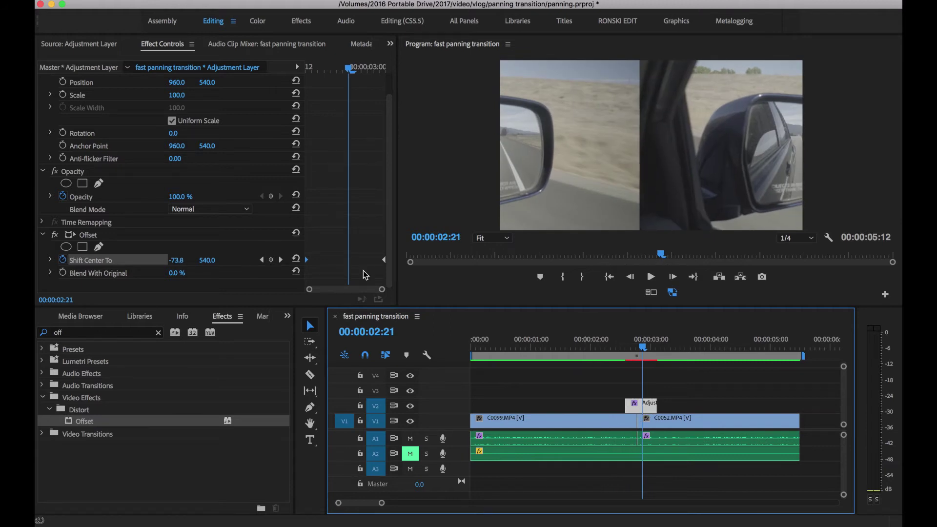
- Set the horizontal Shift Center To value of the last keyframe to -2879 at 00:00:03:02 and preview the pan
click(280, 259)
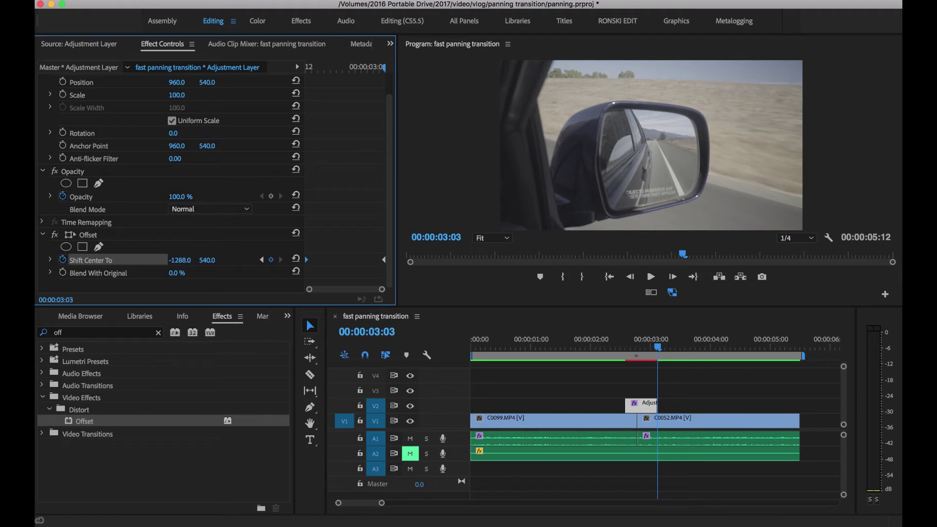
key(Left)
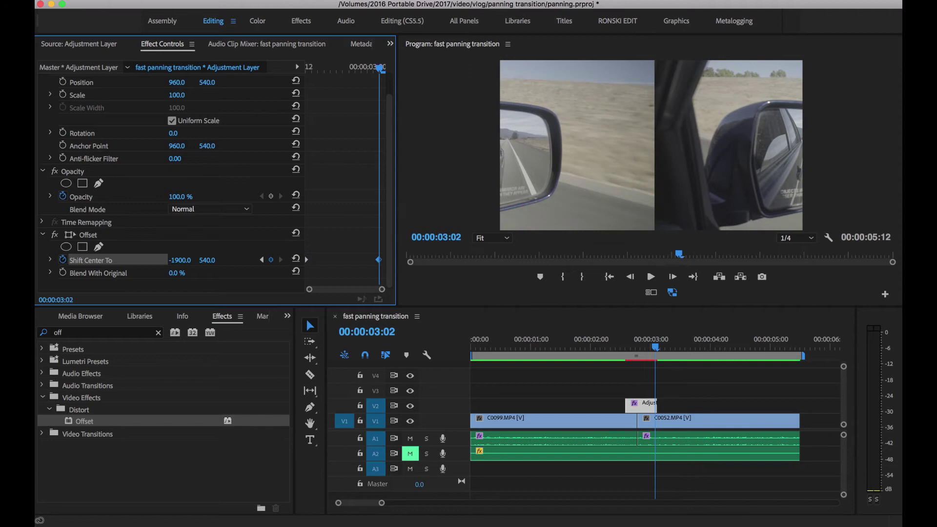
mouse_move(185, 262)
mouse_down()
mouse_move(142, 262)
mouse_move(181, 262)
mouse_up()
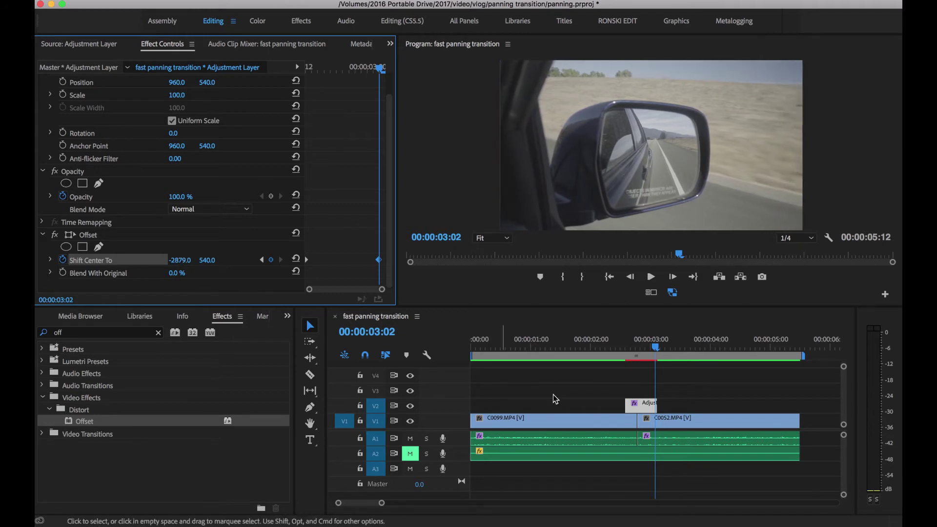
click(657, 346)
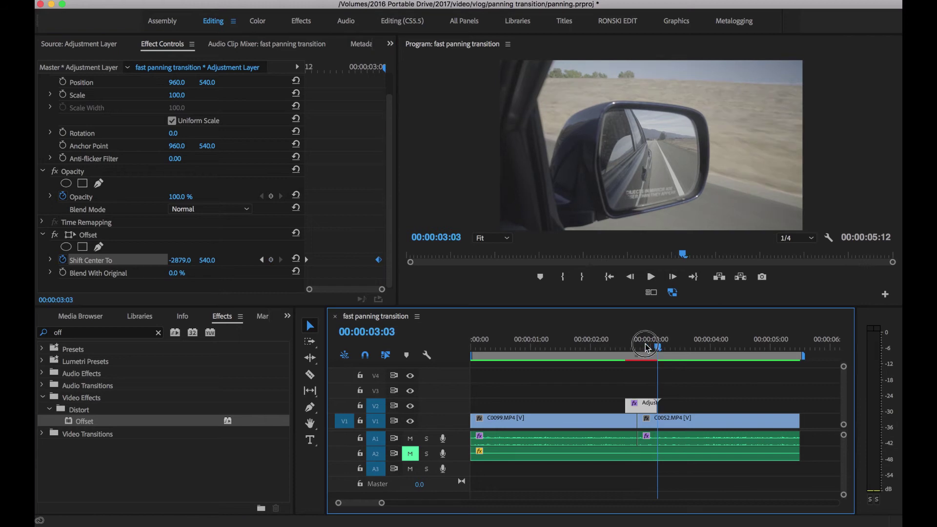
click(614, 347)
key(space)
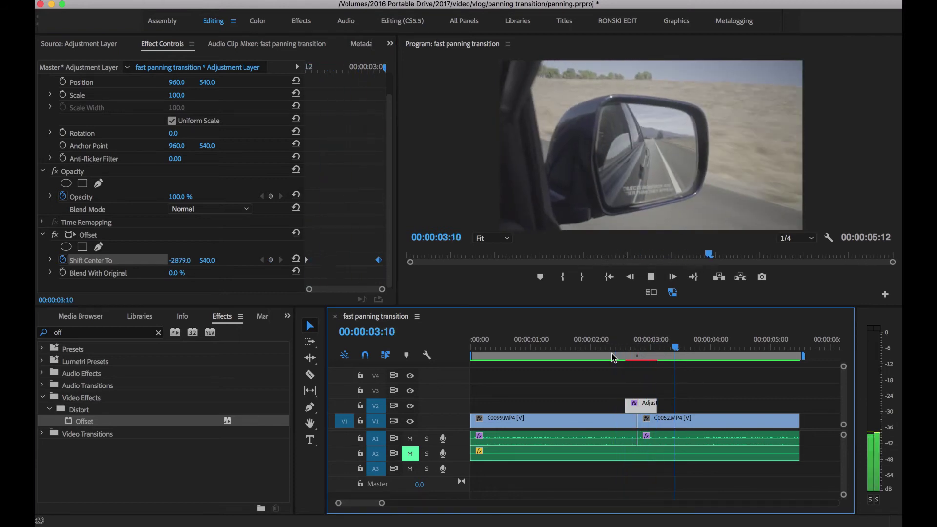
key(space)
- Move the last Shift Center To keyframe to the end of the adjustment layer and play back the transition
click(380, 261)
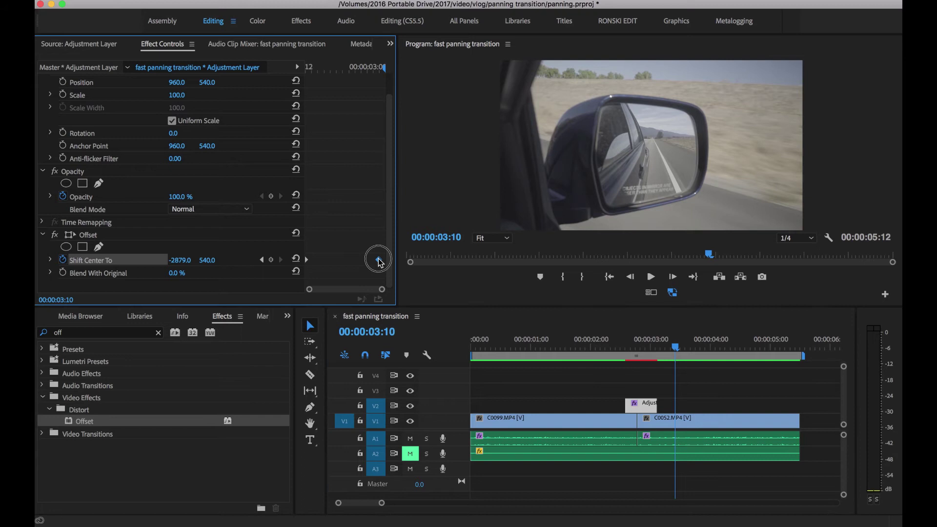
drag(675, 347, 596, 370)
key(space)
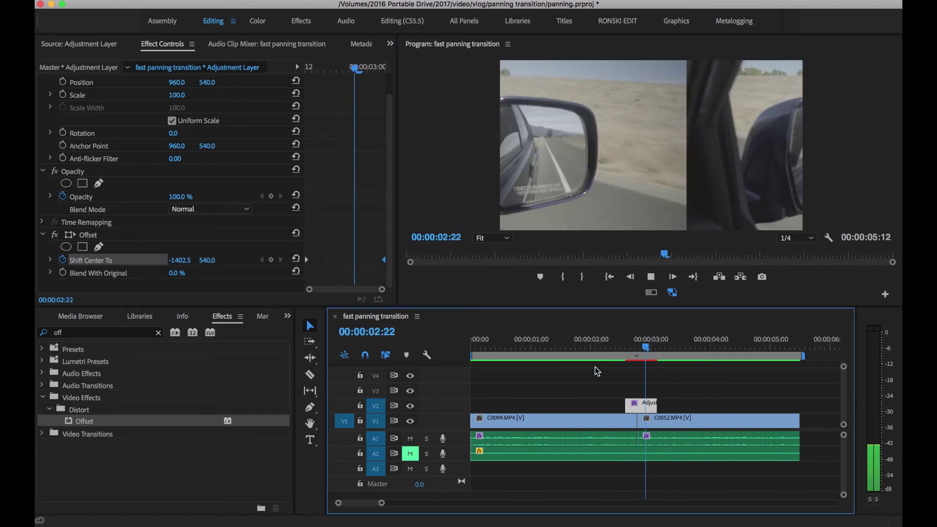
key(space)
drag(643, 347, 627, 348)
key(space)
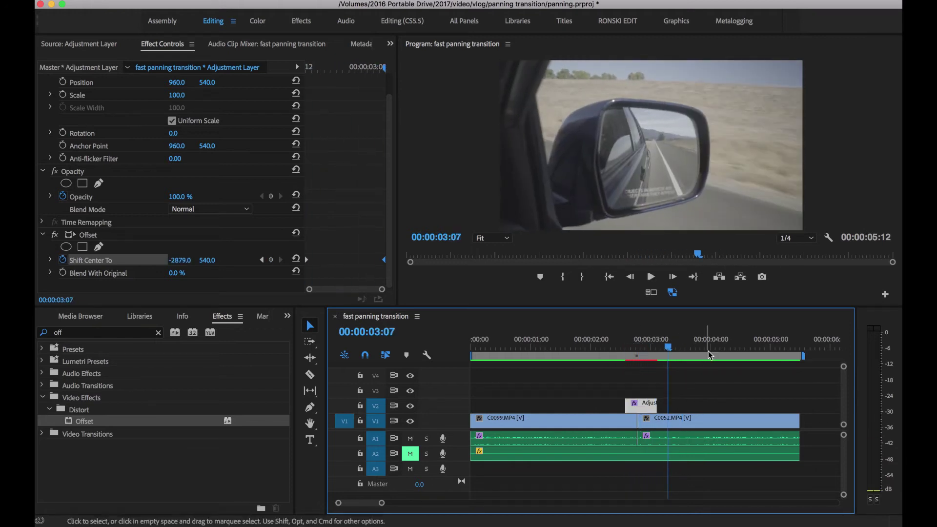
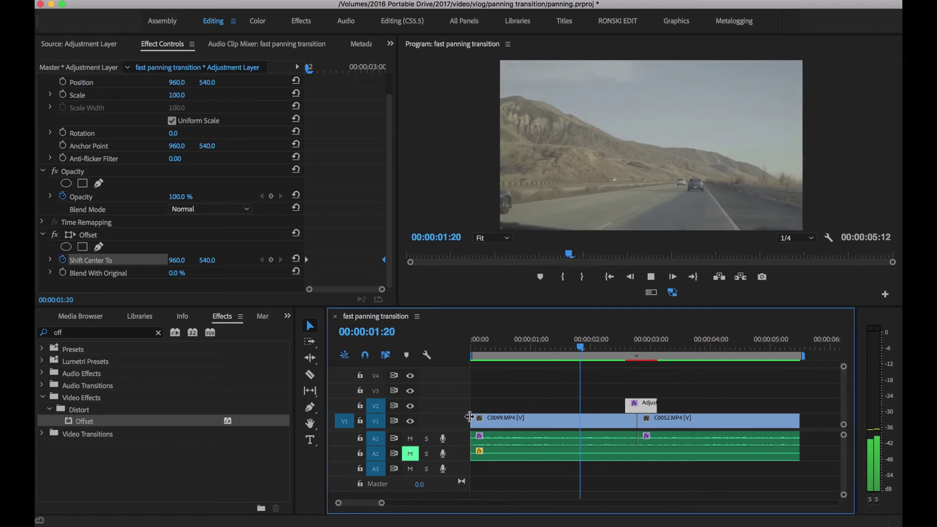
key(space)
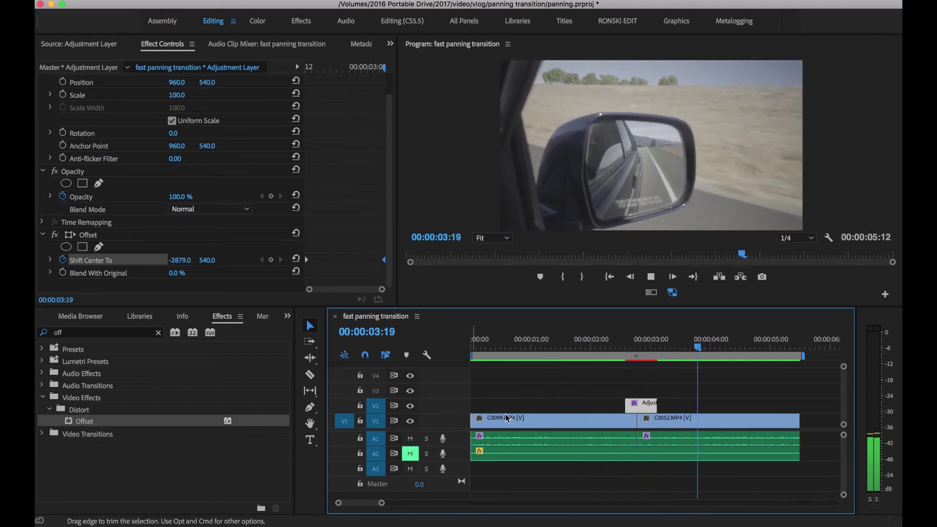
click(680, 349)
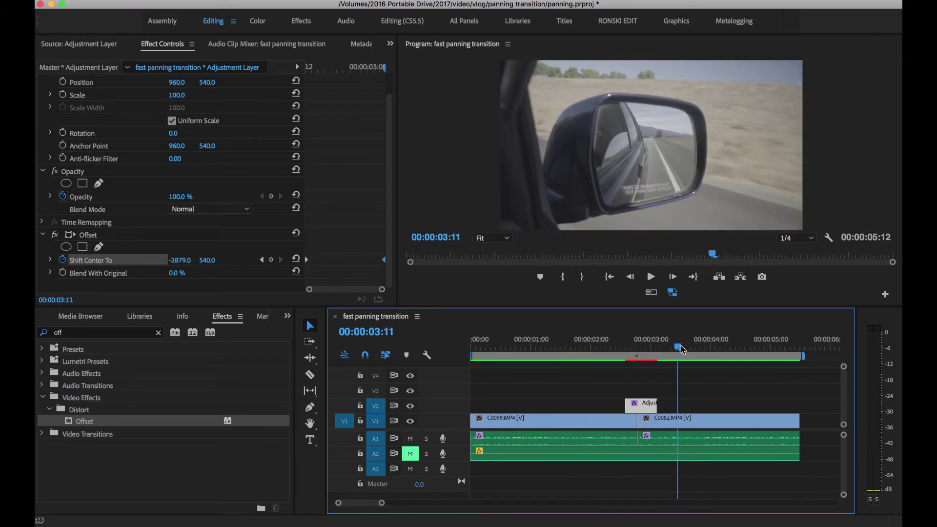
click(651, 344)
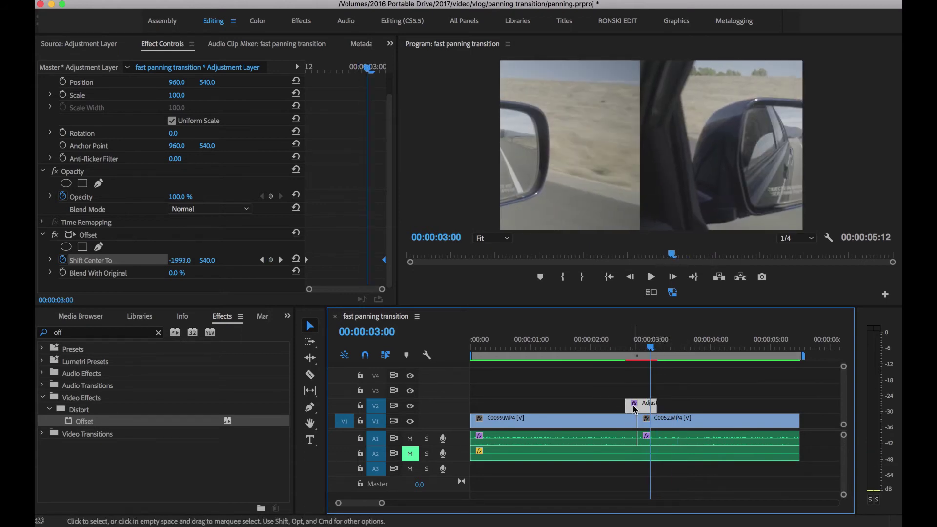
- Find the Directional Blur effect and apply it to the adjustment layer
click(159, 334)
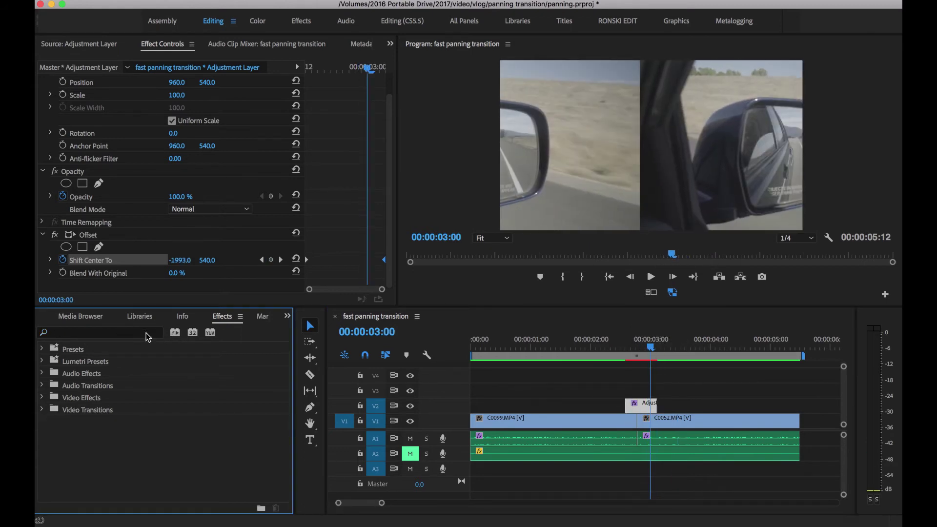
click(114, 332)
text(dir)
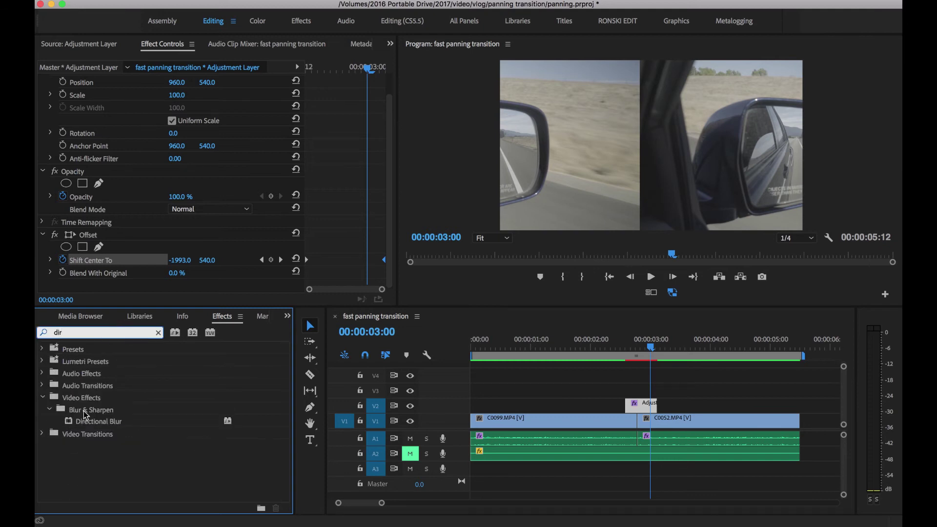
drag(70, 428, 641, 405)
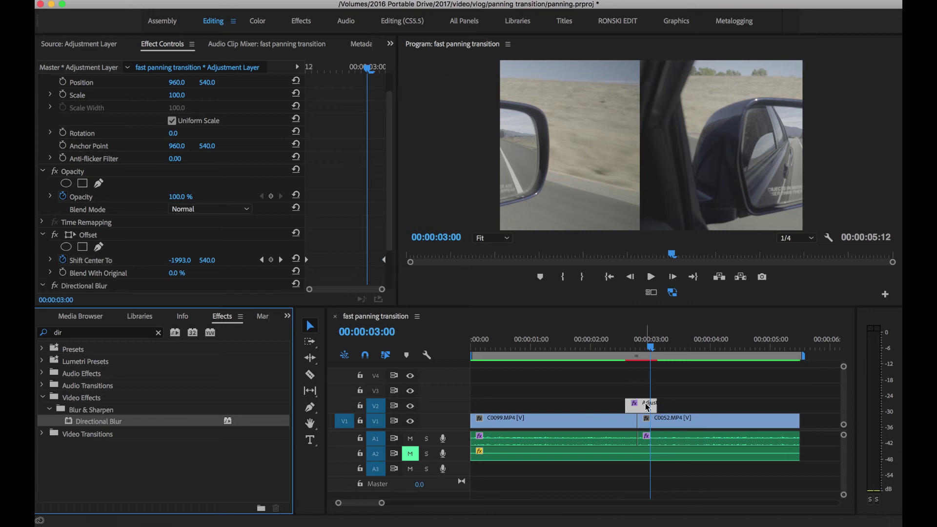
- With the playhead on the first Offset keyframe, raise the Directional Blur's Blur Length to 290 and set its Direction to 90°
drag(650, 348, 637, 349)
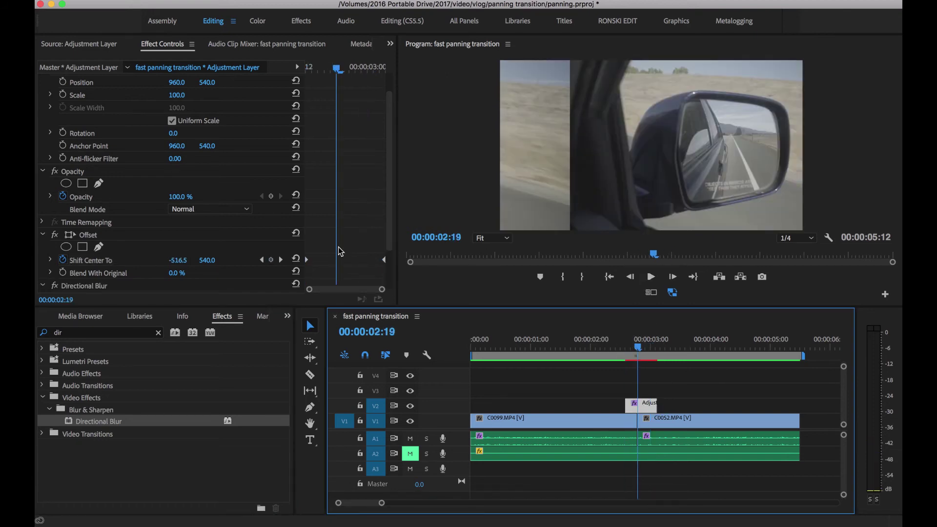
click(262, 260)
click(643, 406)
drag(388, 239, 388, 276)
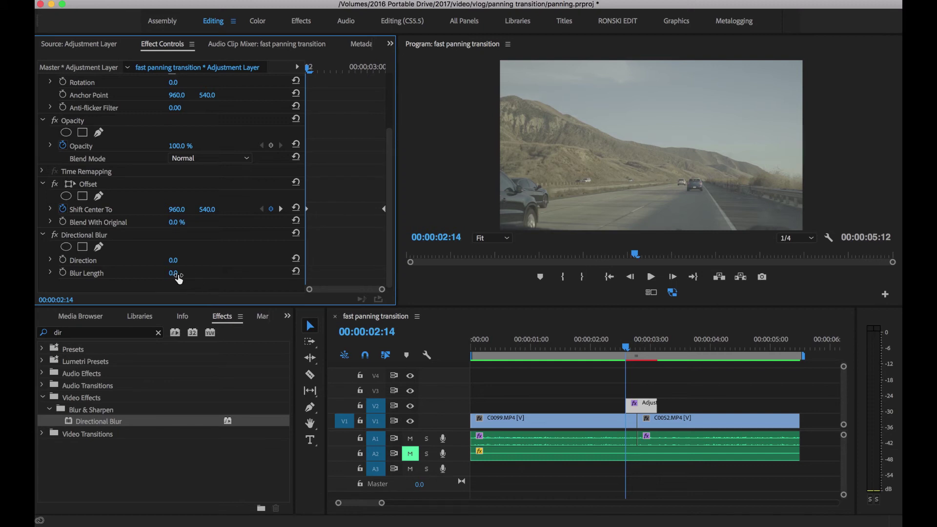
drag(173, 273, 215, 272)
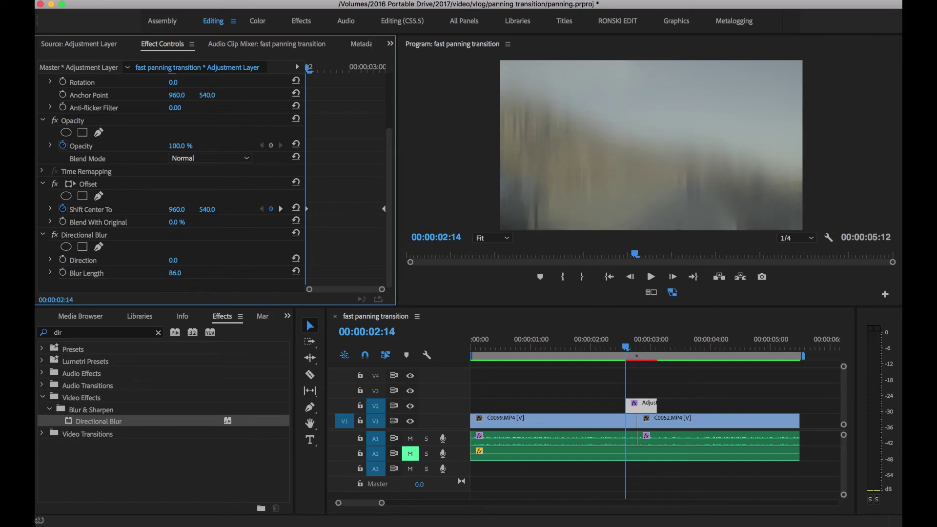
click(175, 260)
text(90)
key(Return)
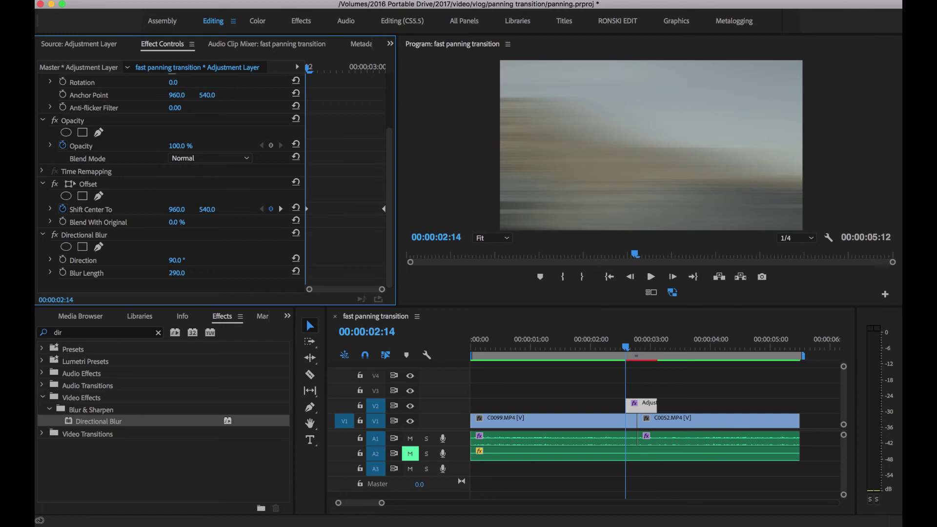
- Set Blur Length to 260, start its keyframing and move that keyframe to the middle of the adjustment layer
click(177, 272)
key(Return)
click(63, 274)
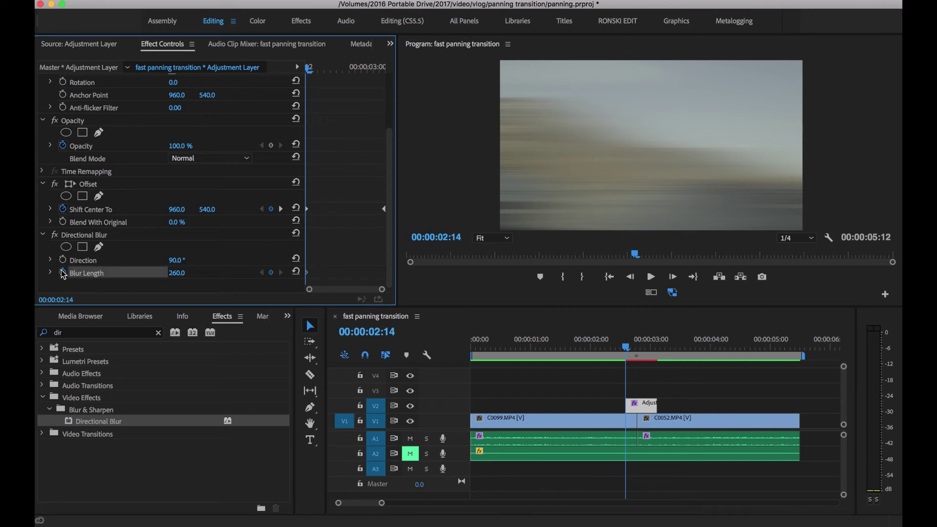
click(311, 273)
drag(315, 276, 347, 276)
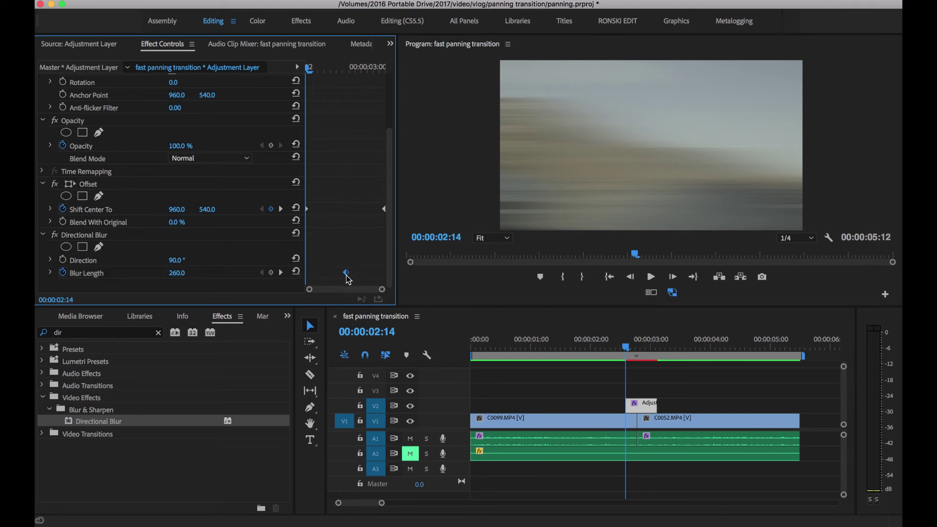
- Add Blur Length keyframes of 0 at the start and the end of the adjustment layer
click(296, 272)
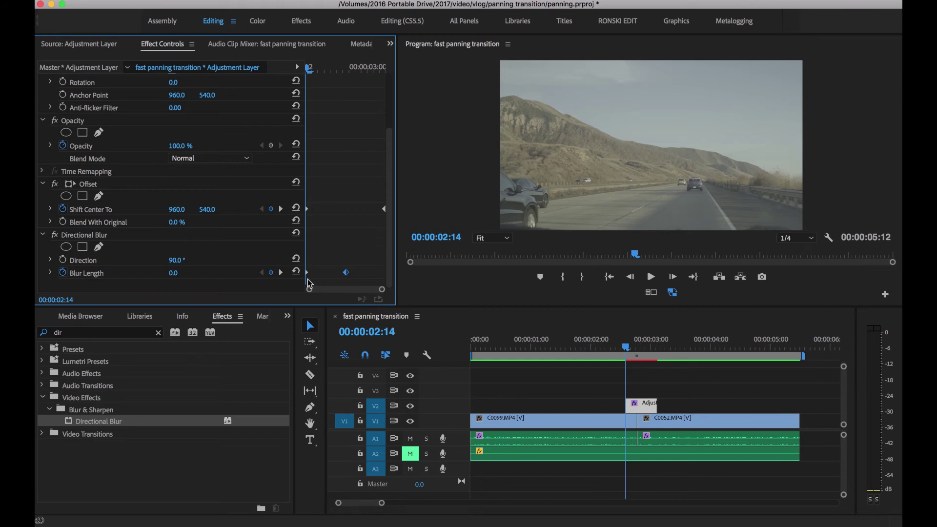
drag(309, 277, 383, 276)
drag(306, 71, 393, 107)
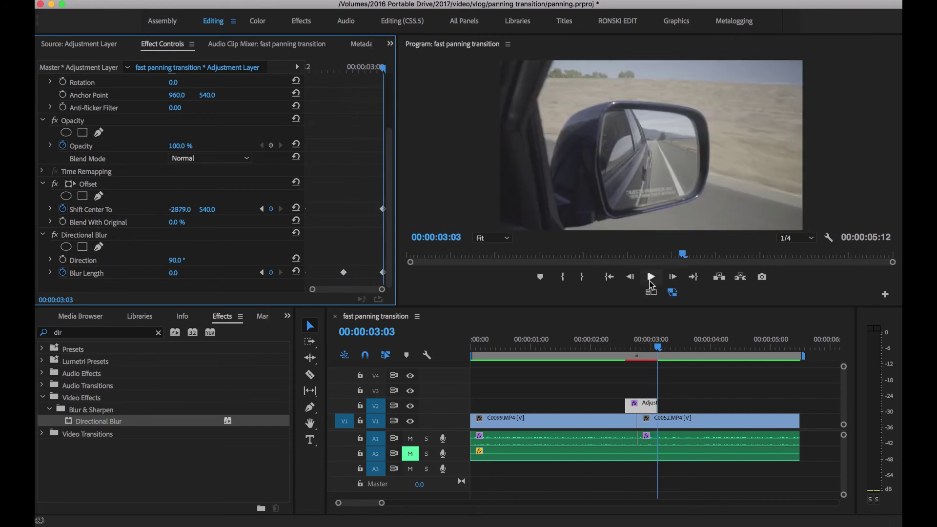
- Play back the transition from about 00:00:02:01 to check the blurred pan
drag(657, 347, 595, 355)
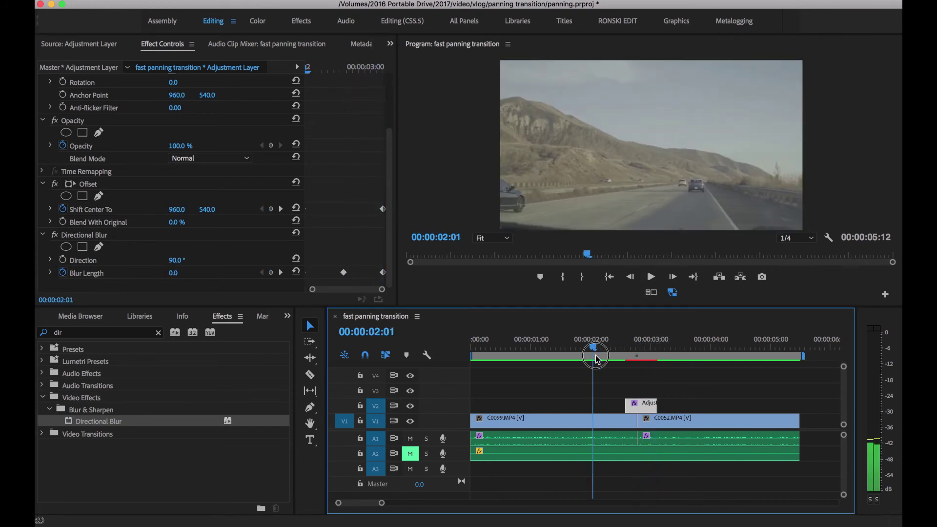
key(space)
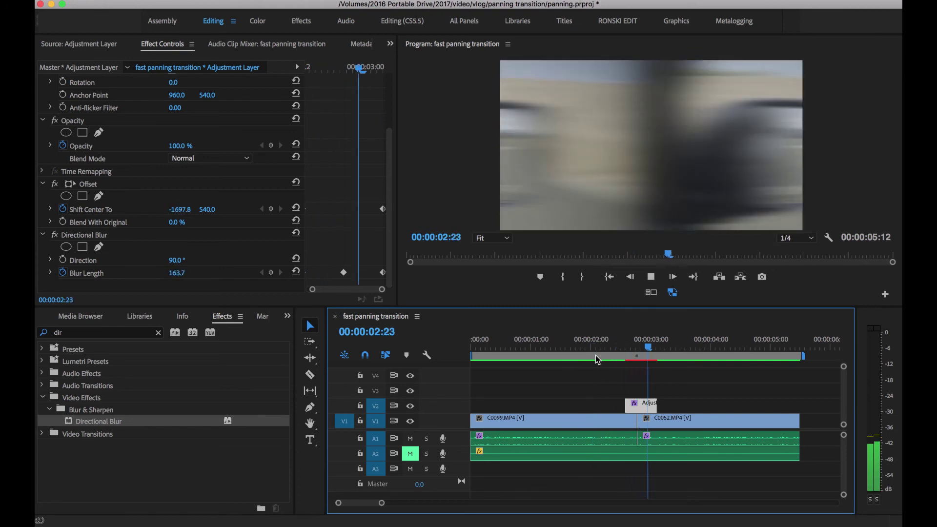
key(space)
drag(689, 358, 616, 356)
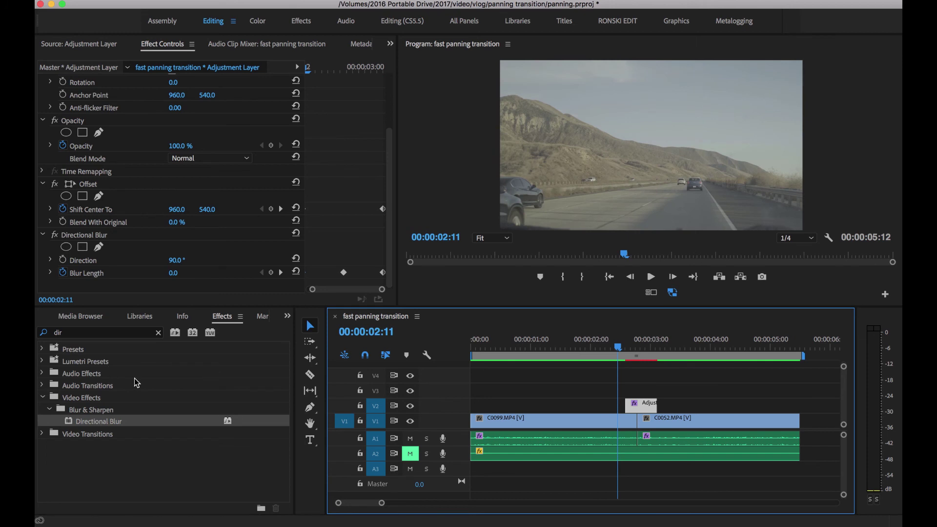
- Find RisingCymbalReverse1.wav among the project's media and open it in the source monitor
click(288, 317)
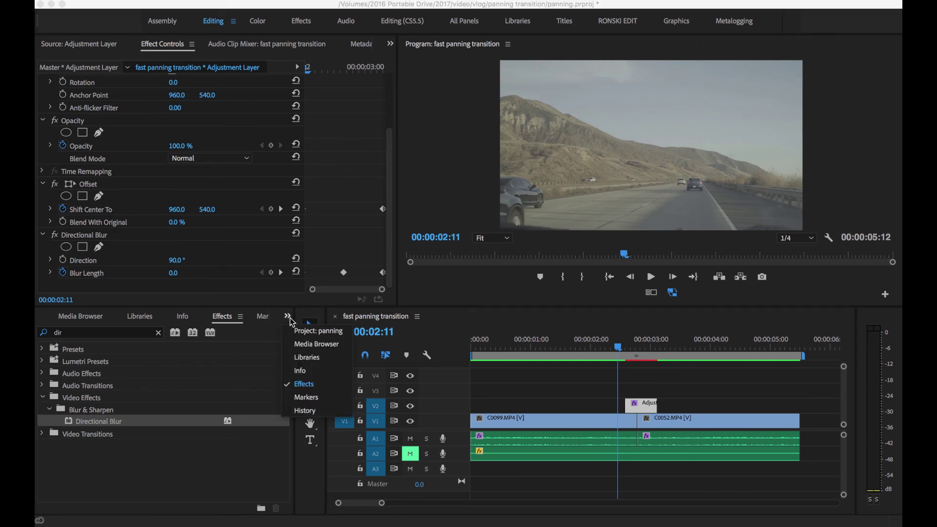
click(321, 331)
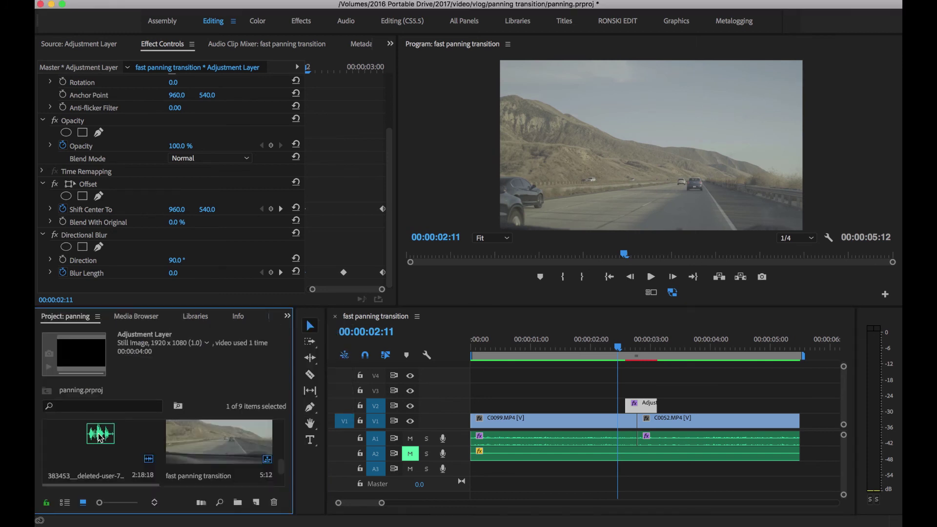
click(281, 454)
mouse_move(282, 455)
mouse_down()
mouse_move(282, 444)
mouse_move(281, 455)
mouse_up()
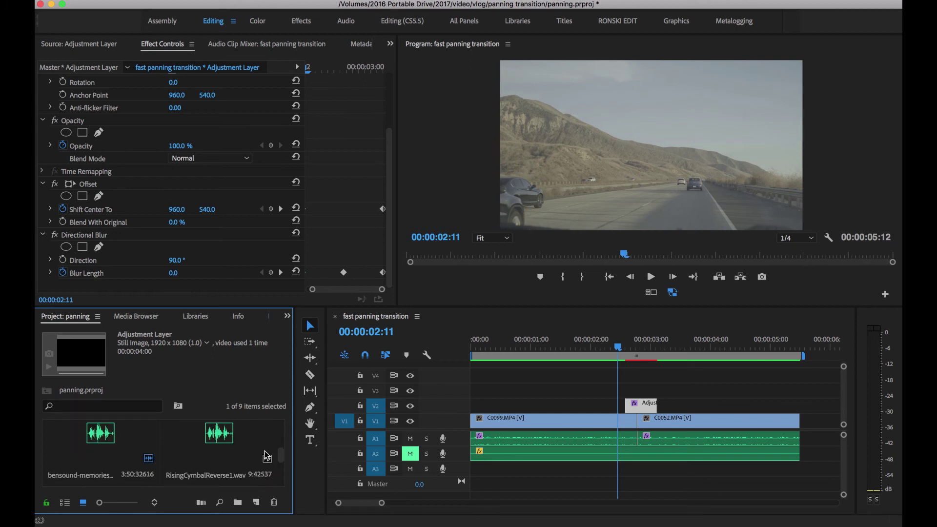
double_click(212, 442)
- Mark the cymbal swell in the source audio with an in point at 00;00;03;04 and an out point at 00;00;07;16
click(154, 80)
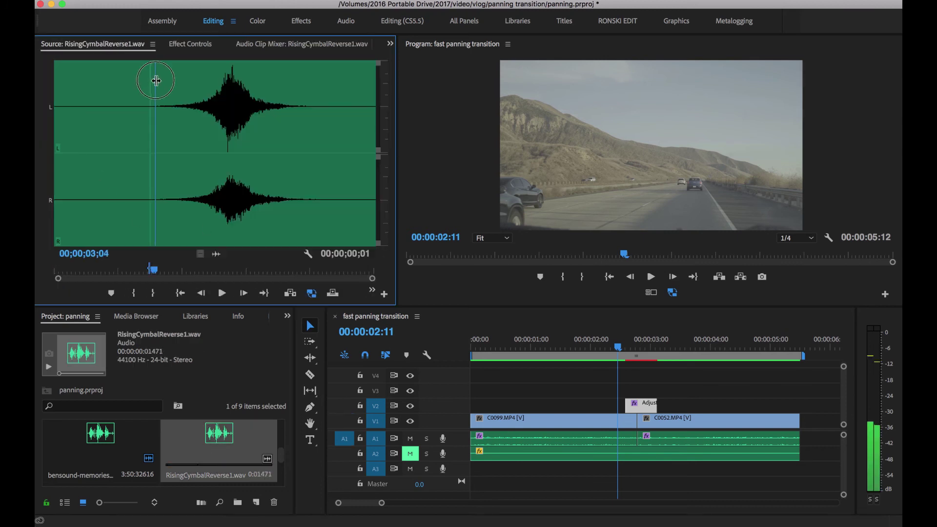
click(133, 293)
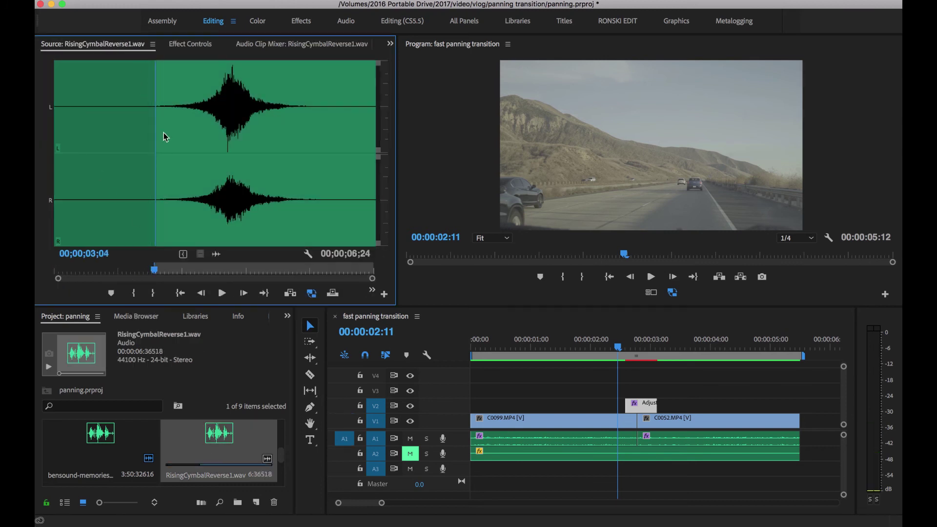
click(297, 136)
click(156, 293)
- Place the marked cymbal audio on track A3 and align its loudest peak with the cut between the two driving clips
drag(215, 255, 602, 470)
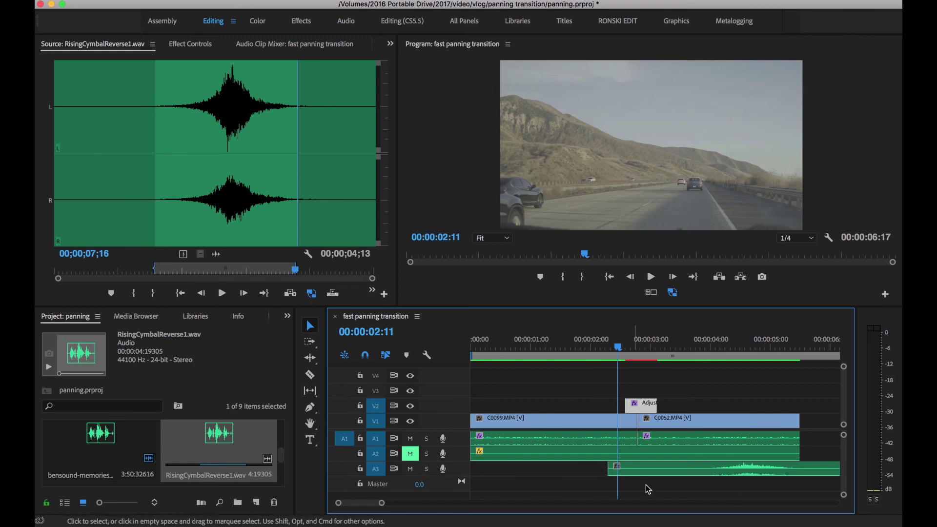
drag(767, 473, 654, 471)
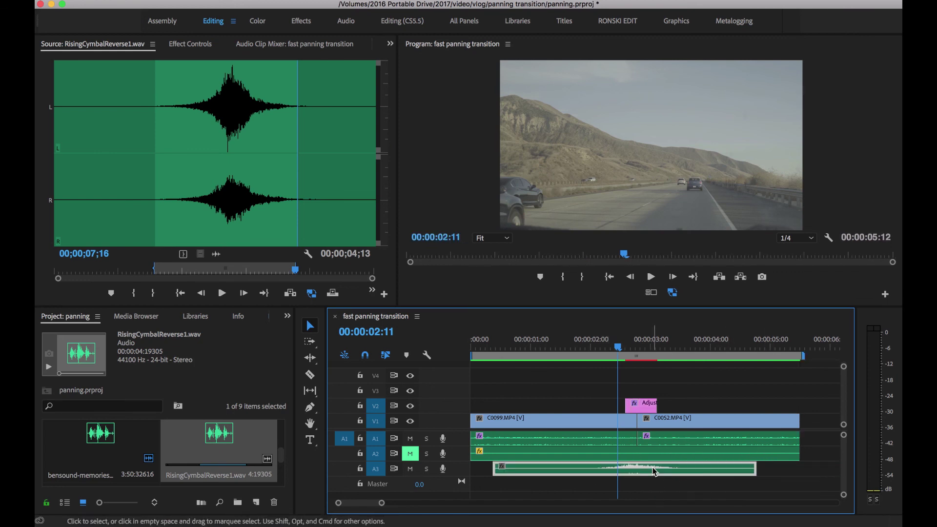
- Rate stretch both ends of the cymbal clip on A3 so it starts and ends with the adjustment layer
click(310, 361)
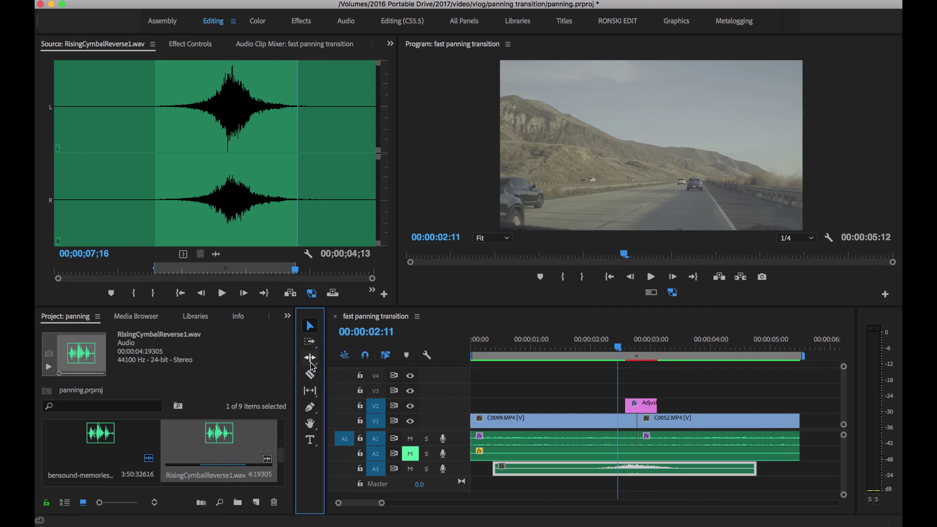
drag(311, 364, 355, 385)
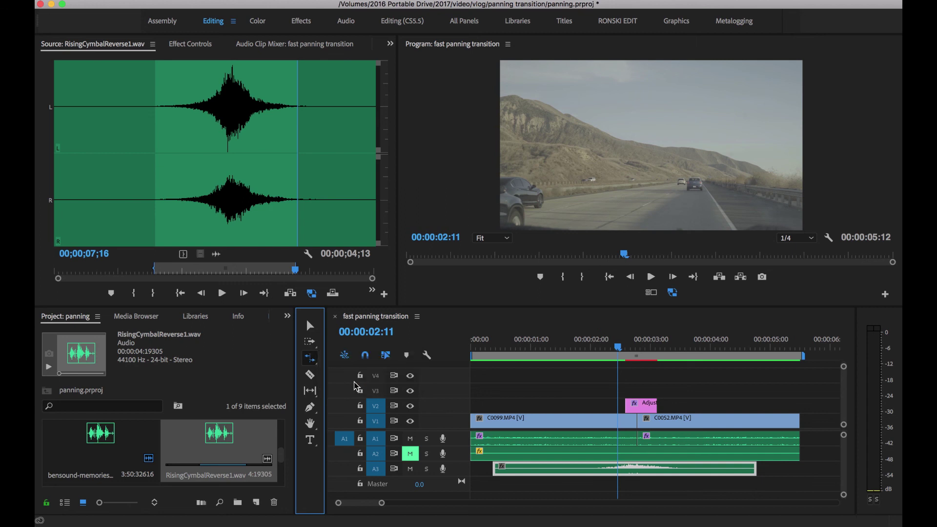
drag(755, 470, 653, 473)
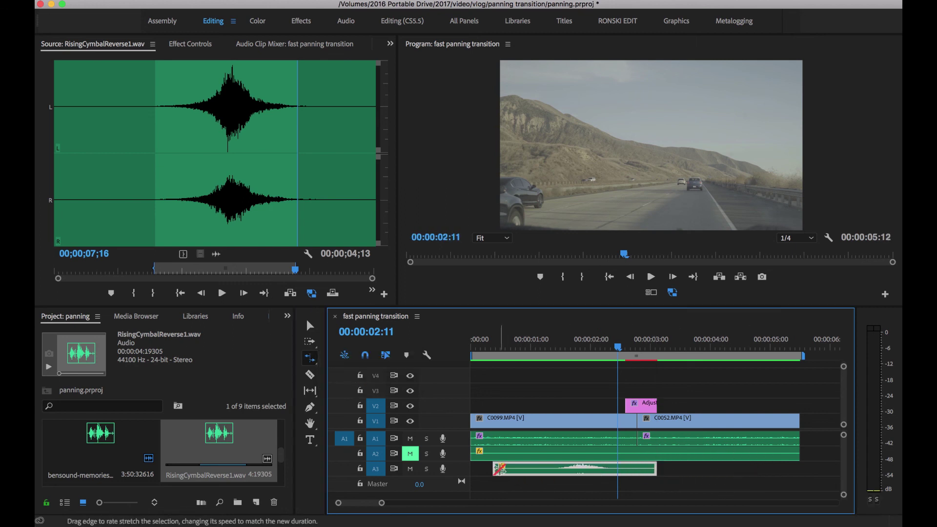
drag(496, 471, 603, 470)
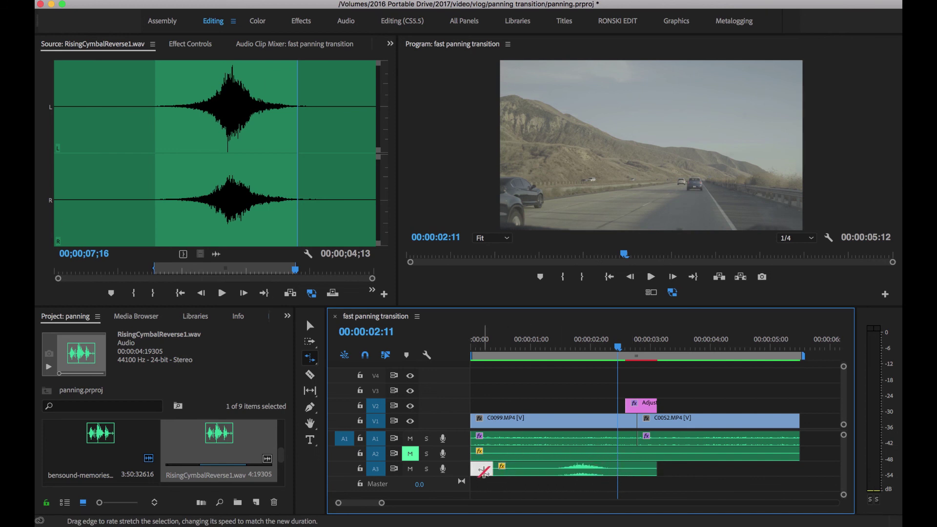
drag(496, 468, 626, 469)
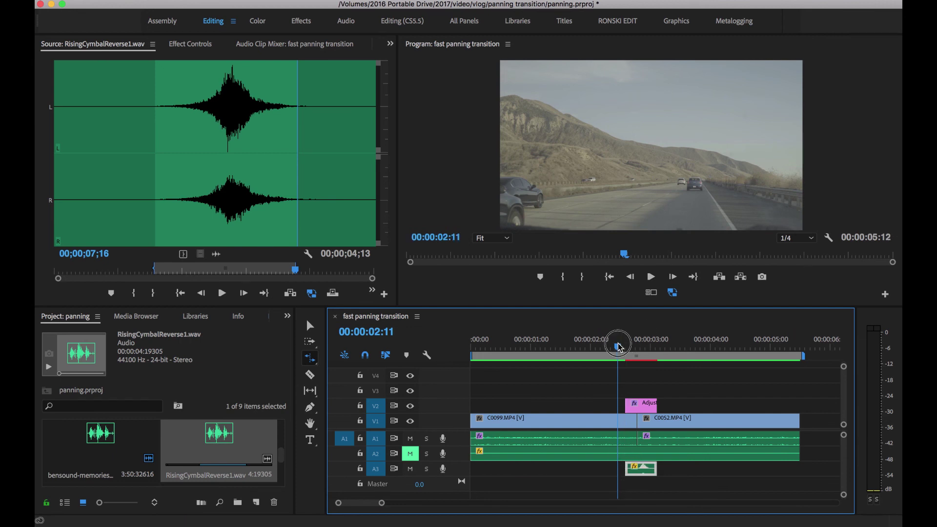
- Play back the transition with its sound effect from just before the adjustment layer, and again from the start of the sequence
drag(619, 346, 468, 389)
key(space)
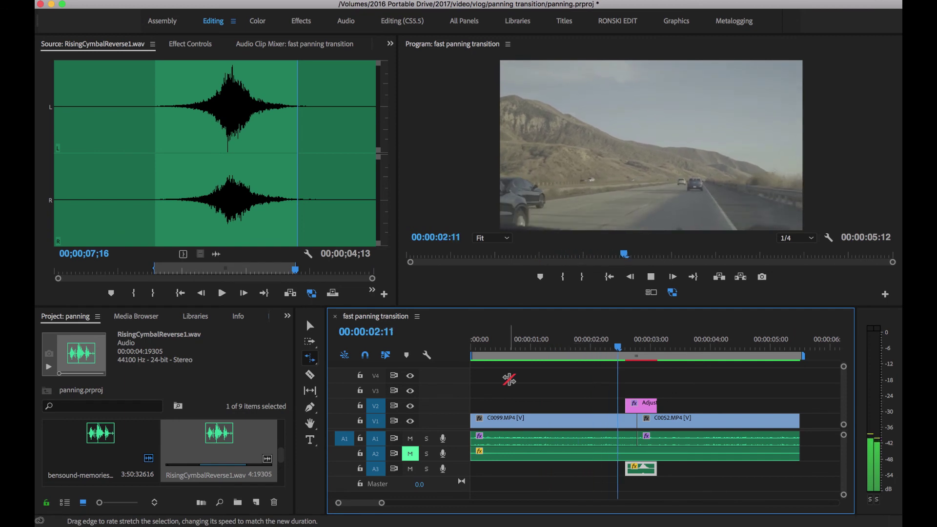
key(space)
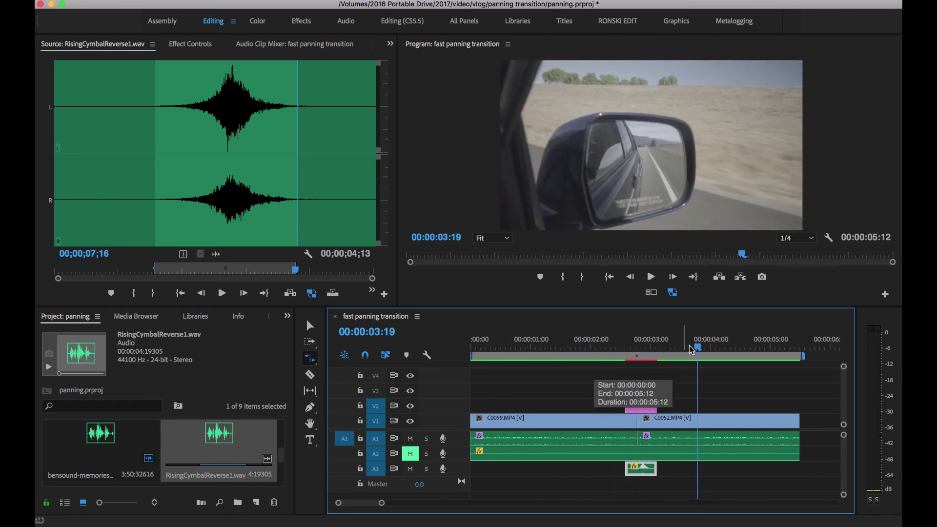
key(Home)
key(space)
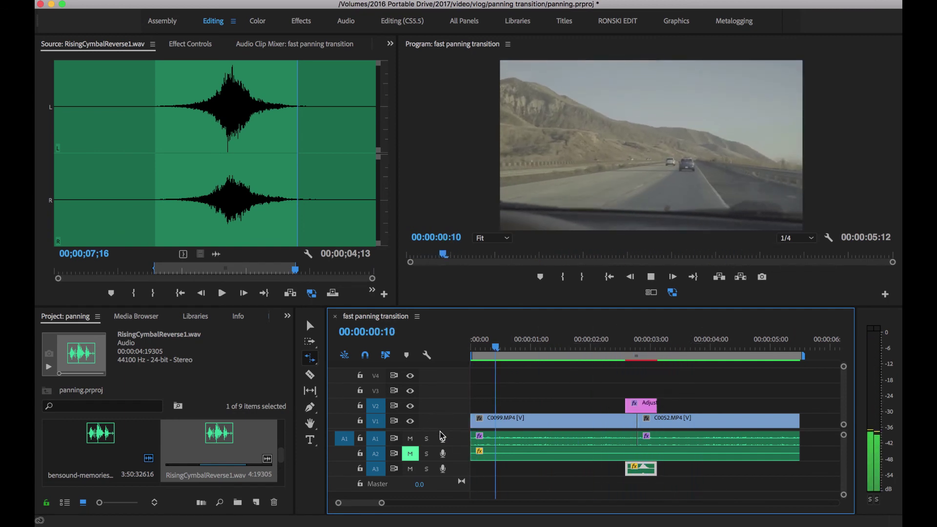